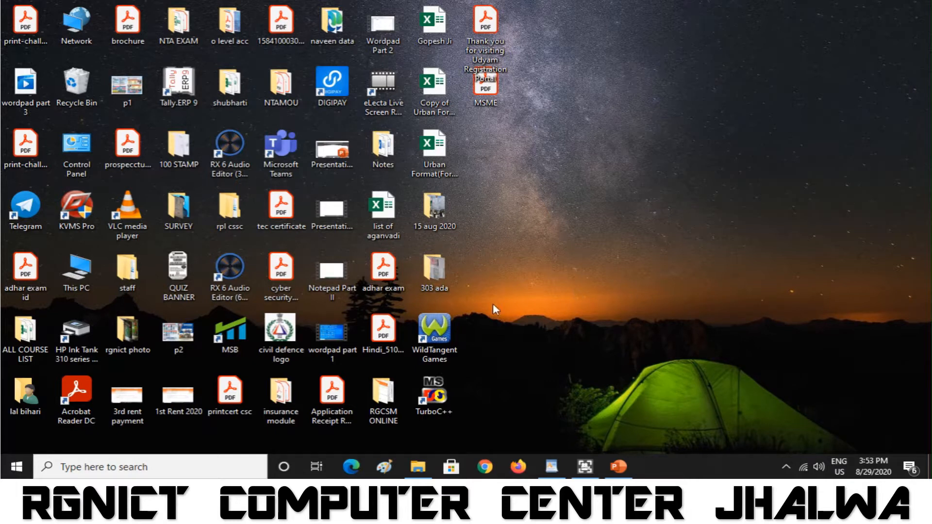
- Launch Word from the W group of the Start menu app list, opening a blank document
{"action": "left_click", "coordinate": [16, 474]}
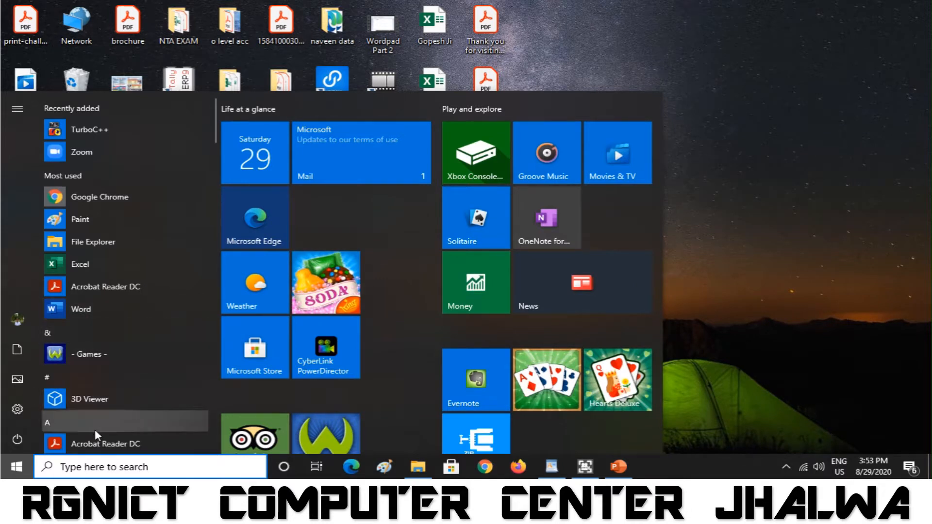
{"action": "left_click", "coordinate": [71, 426]}
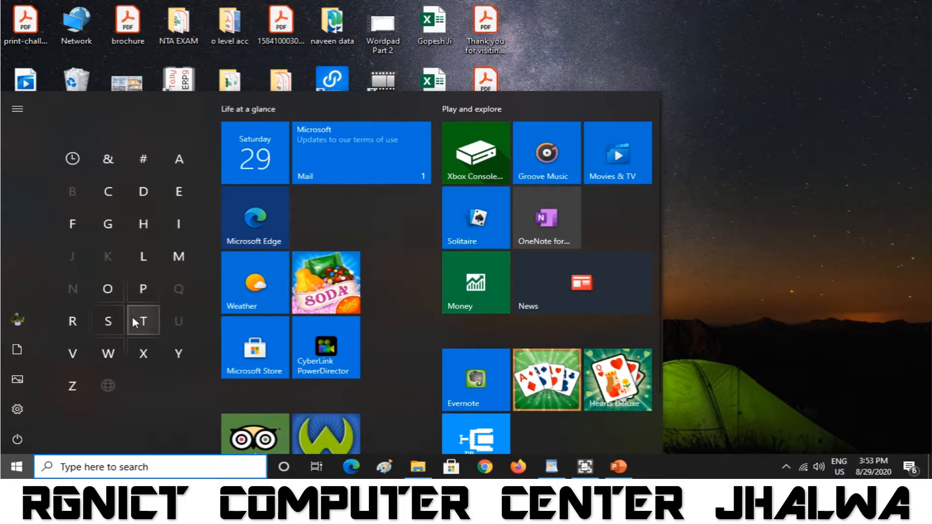
{"action": "left_click", "coordinate": [118, 350]}
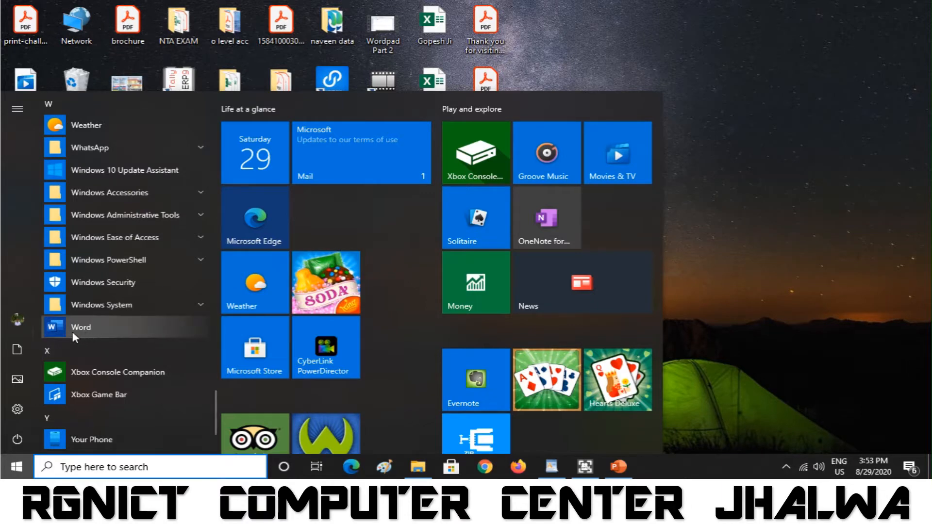
{"action": "left_click", "coordinate": [107, 333]}
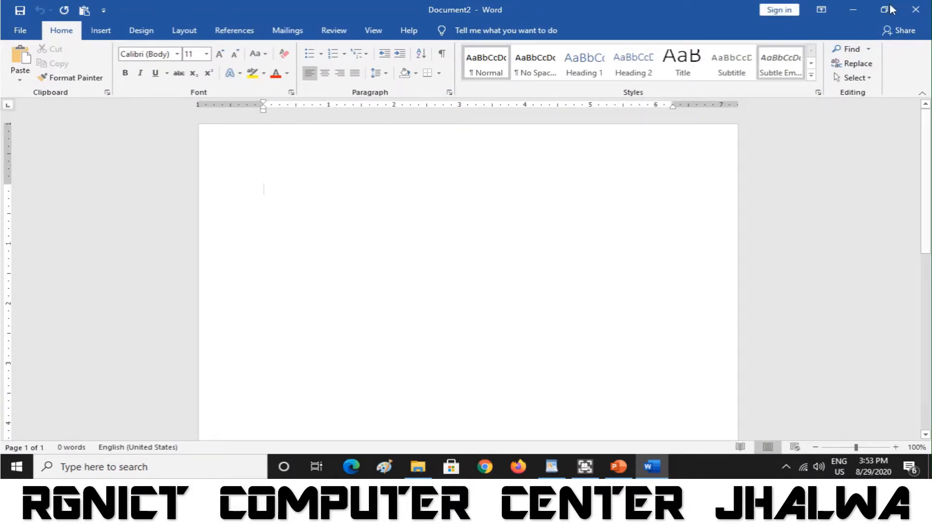
- Close Word and relaunch it by running winword from the Run dialog
{"action": "left_click", "coordinate": [917, 9]}
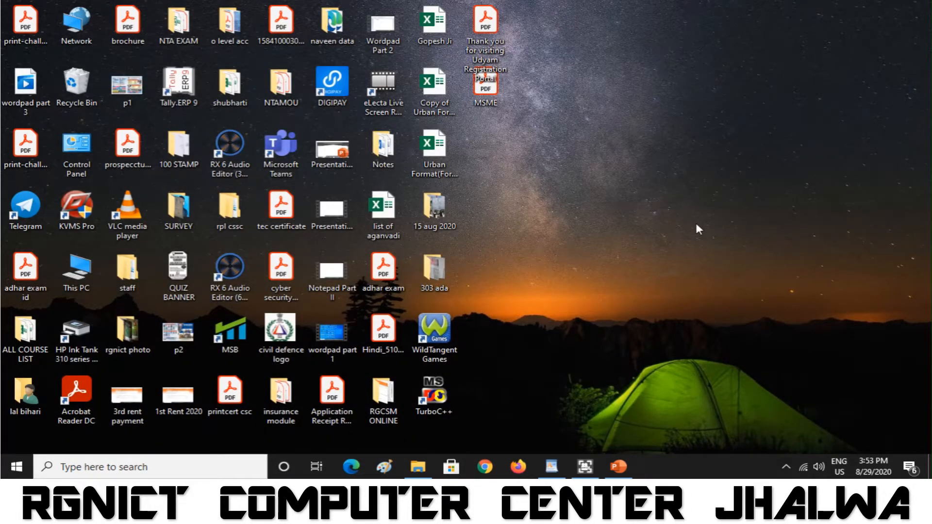
{"action": "key", "text": "super+r"}
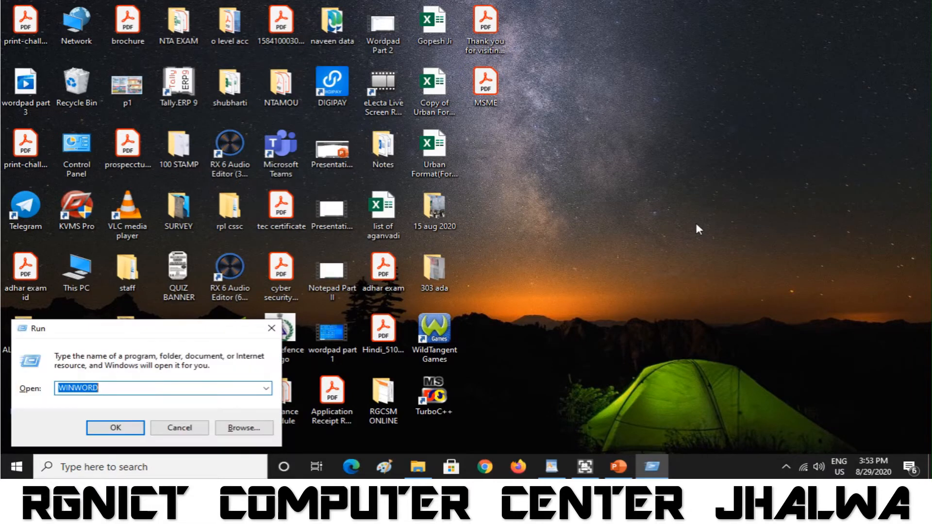
{"action": "type", "text": "winw"}
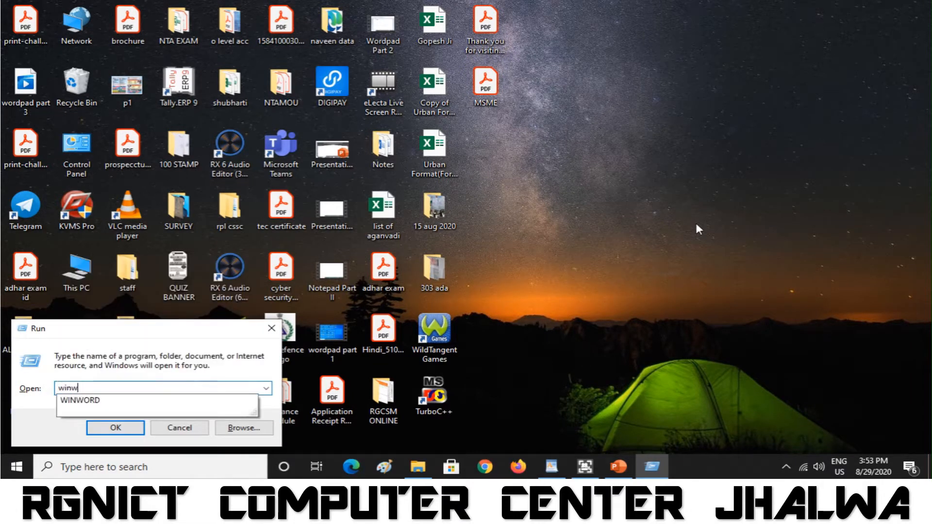
{"action": "type", "text": "ord"}
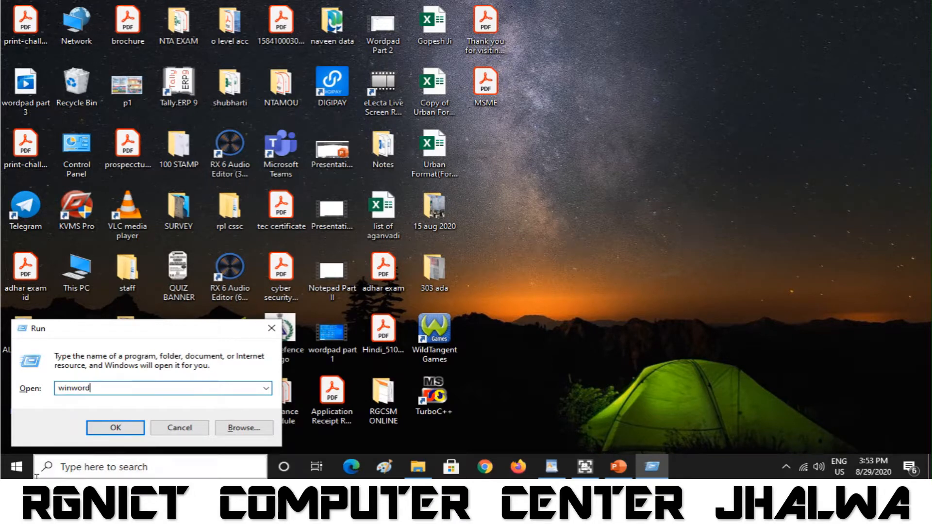
{"action": "left_click", "coordinate": [123, 429]}
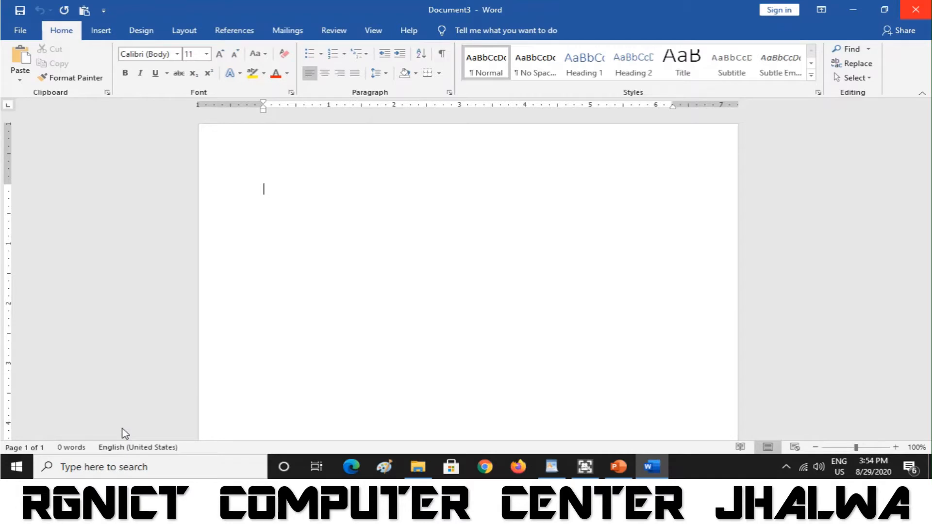
- Type .docx on the first line of the blank Document3
{"action": "type", "text": "."}
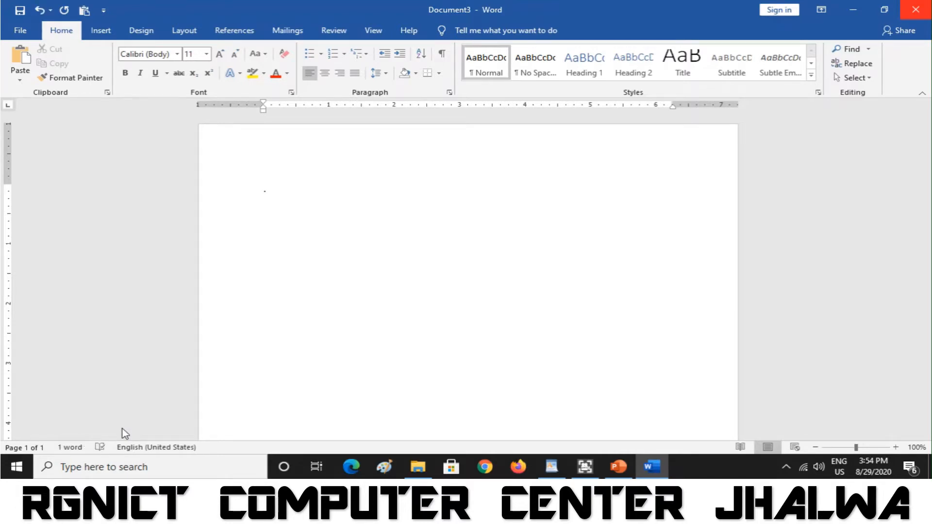
{"action": "type", "text": "docx"}
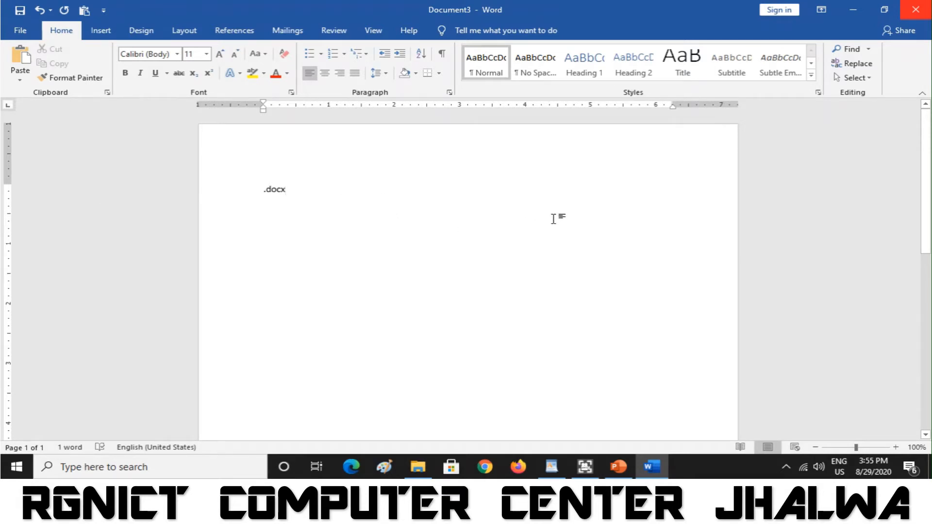
- Check the Quick Access Toolbar options and browse the Insert, Design and Layout tabs
{"action": "left_click", "coordinate": [104, 11]}
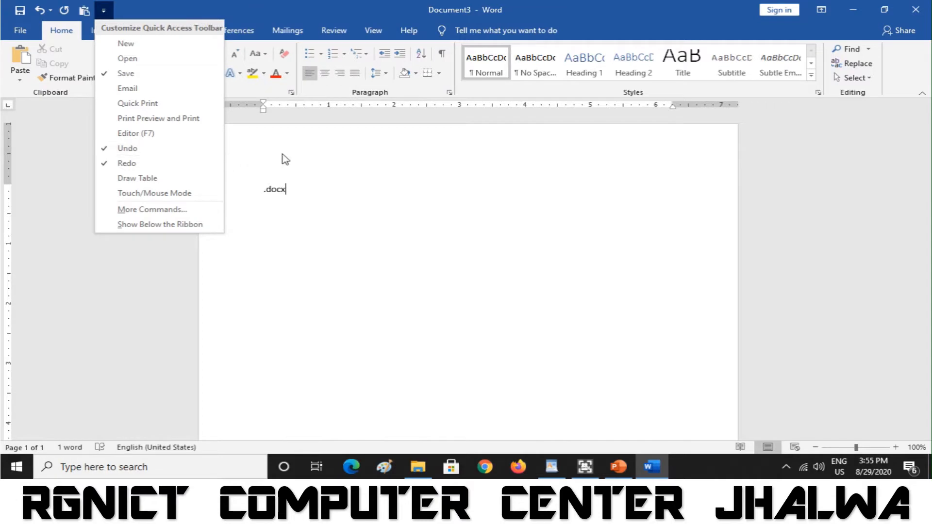
{"action": "left_click", "coordinate": [316, 160]}
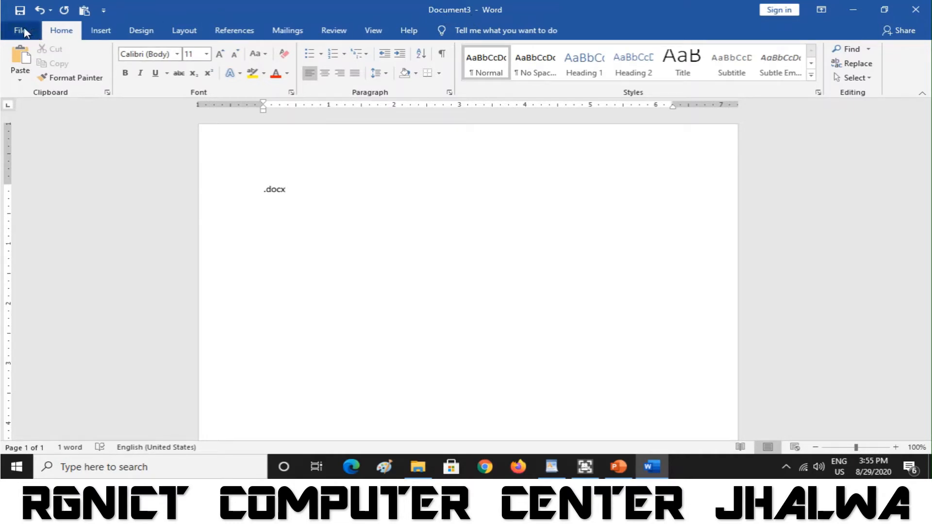
{"action": "left_click", "coordinate": [109, 34]}
{"action": "left_click", "coordinate": [146, 34]}
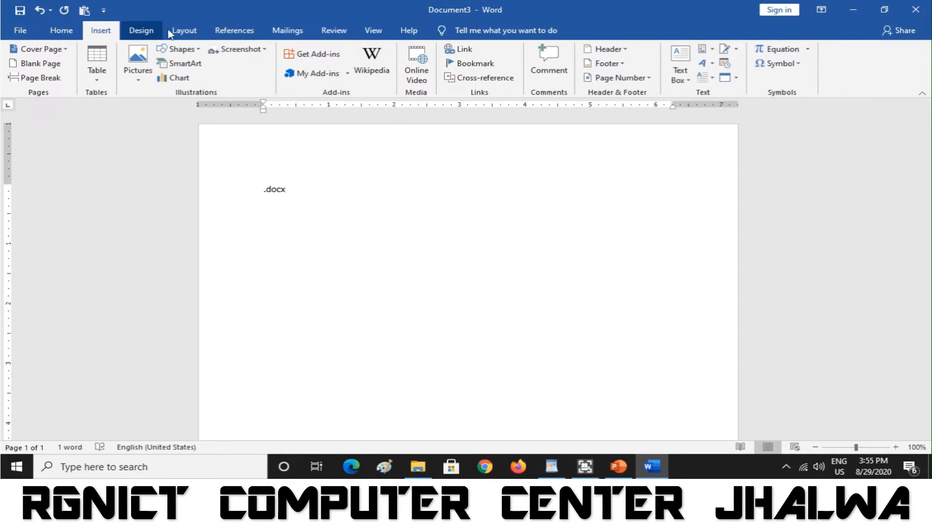
{"action": "left_click", "coordinate": [185, 34]}
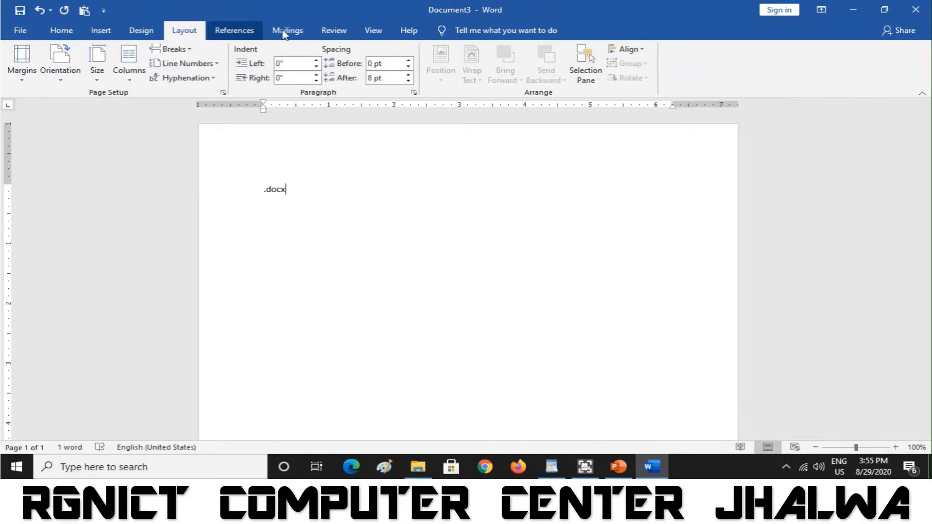
- Browse the References, Mailings, Review, View and Help tabs, then open the File start page
{"action": "left_click", "coordinate": [257, 31]}
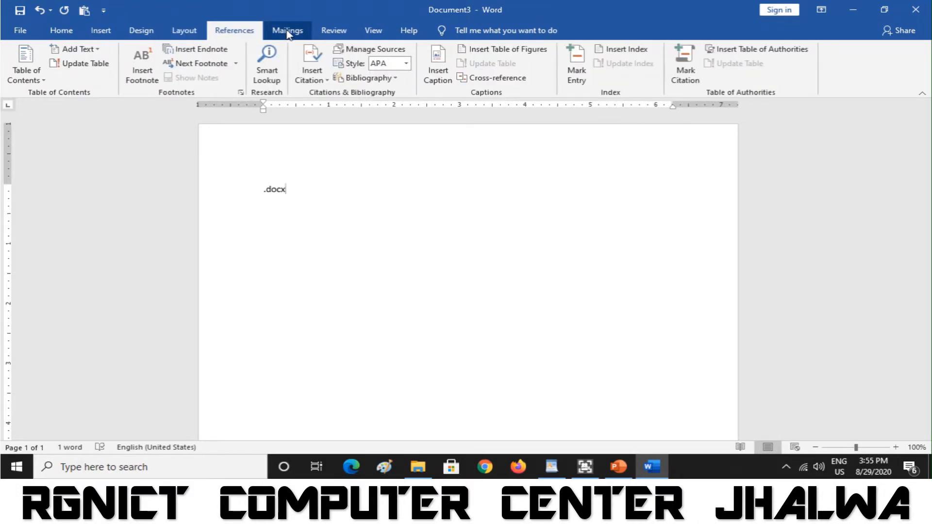
{"action": "left_click", "coordinate": [288, 31]}
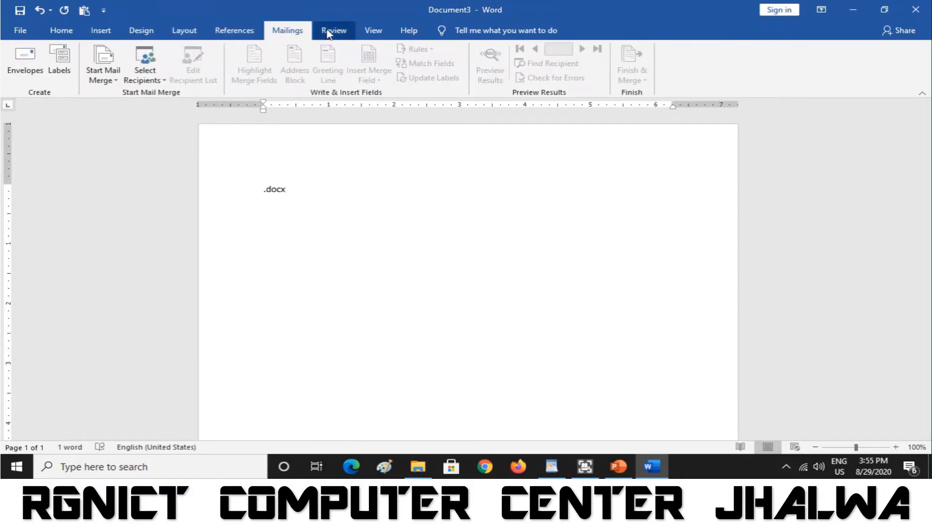
{"action": "left_click", "coordinate": [329, 32]}
{"action": "left_click", "coordinate": [385, 32]}
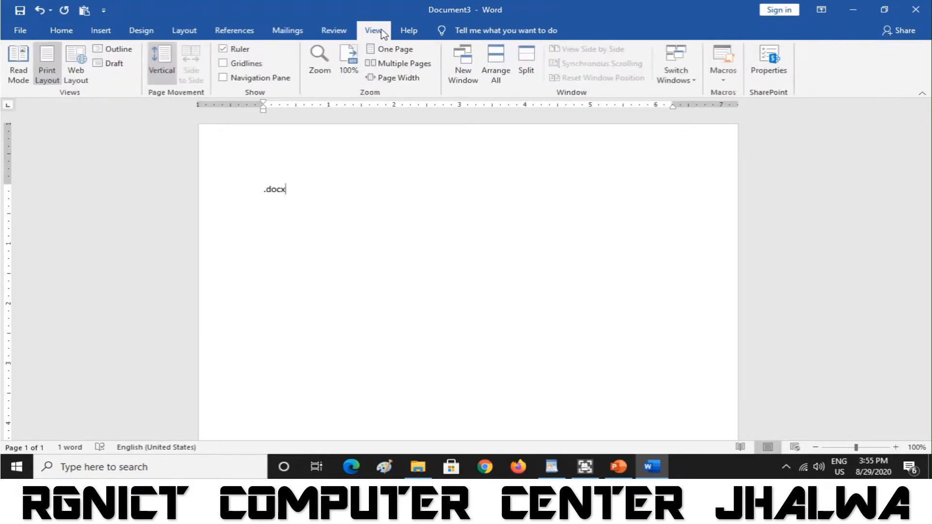
{"action": "left_click", "coordinate": [408, 32]}
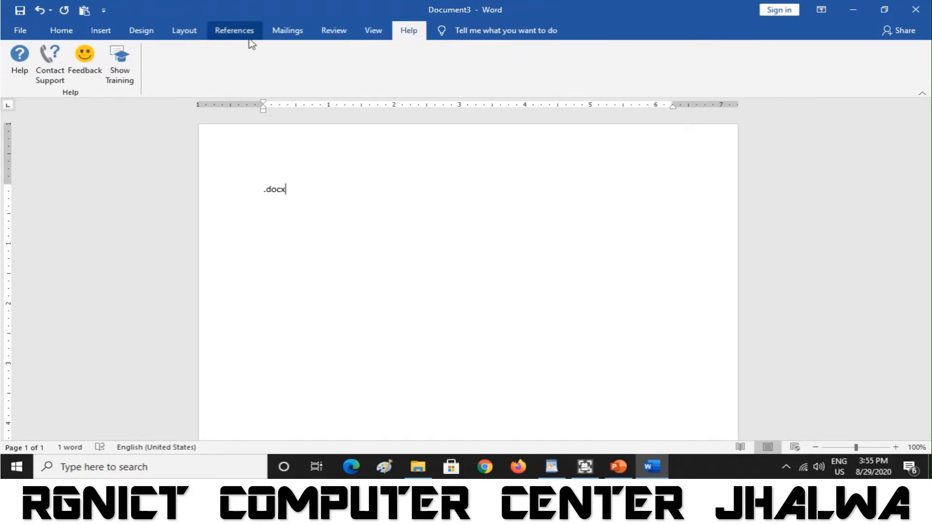
{"action": "left_click", "coordinate": [18, 31]}
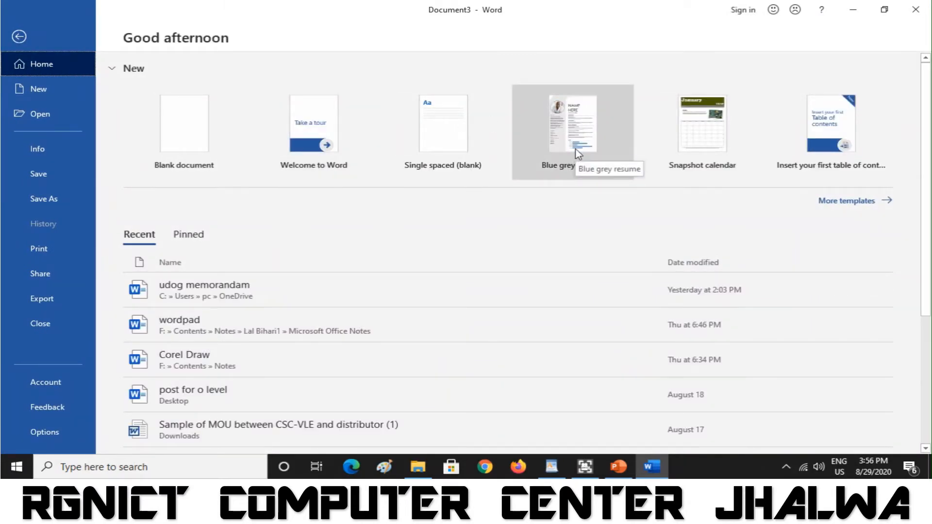
- Return to the Home tab, then create a second blank document and close it
{"action": "left_click", "coordinate": [19, 37]}
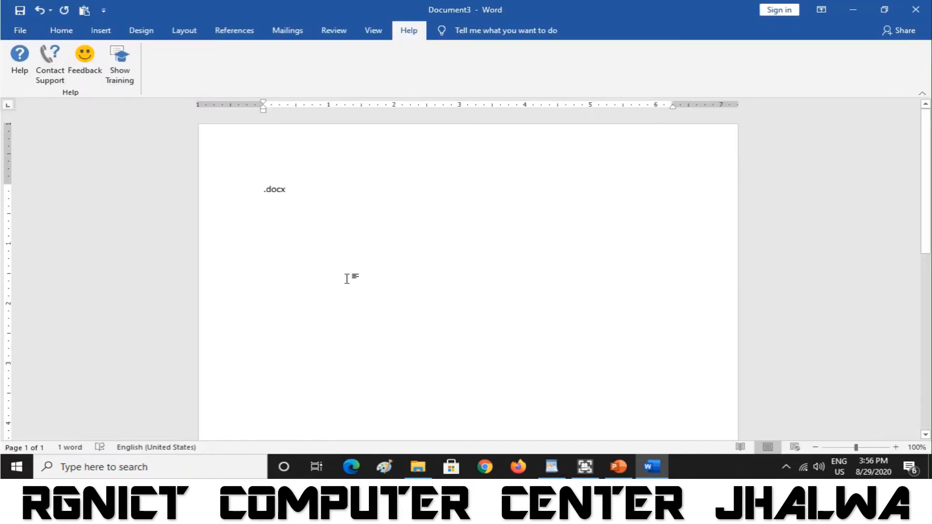
{"action": "left_click", "coordinate": [64, 32]}
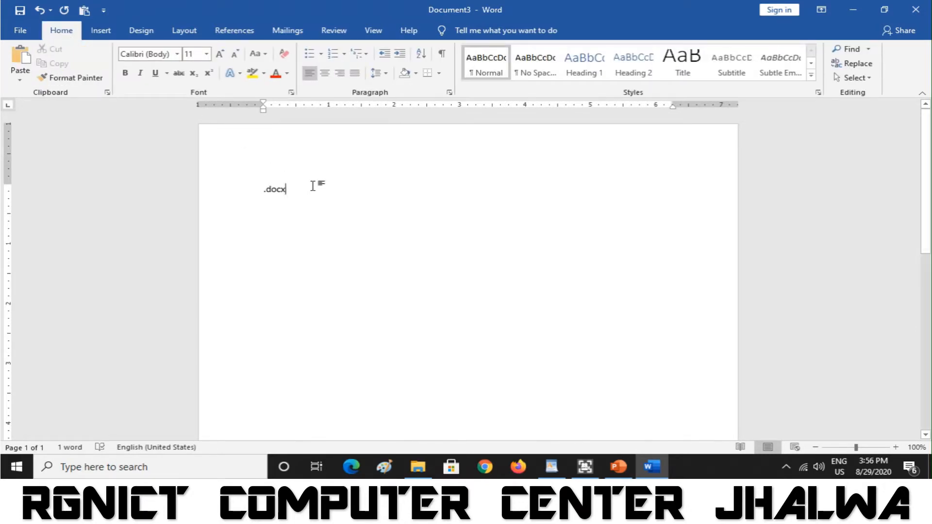
{"action": "left_click", "coordinate": [20, 31]}
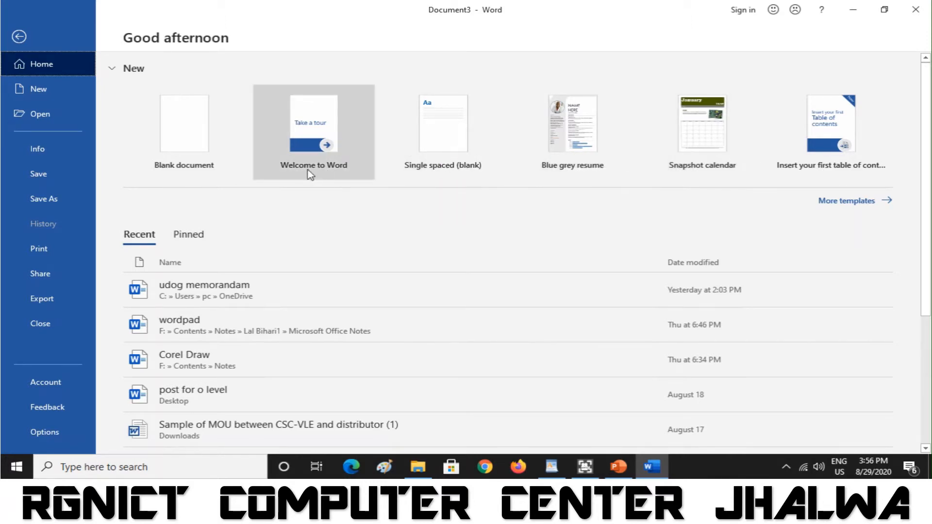
{"action": "left_click", "coordinate": [194, 148]}
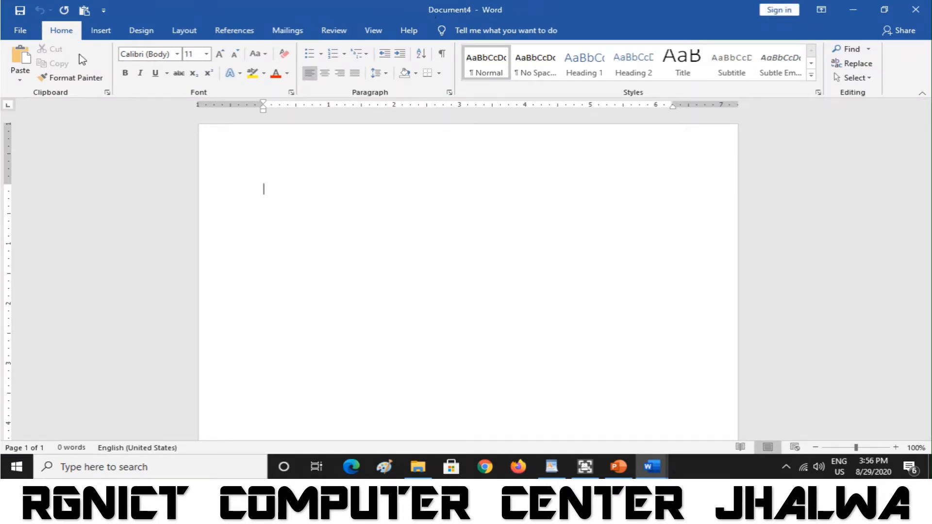
{"action": "left_click", "coordinate": [20, 32]}
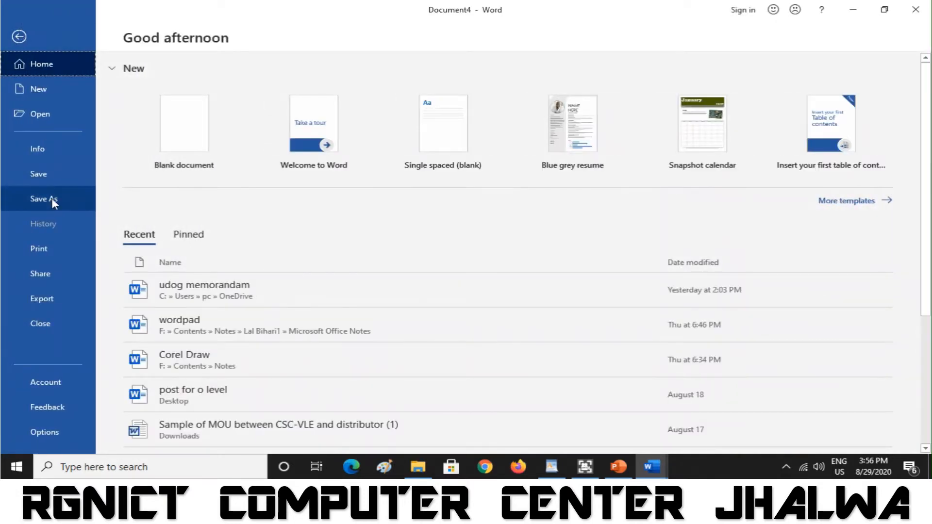
{"action": "left_click", "coordinate": [51, 319]}
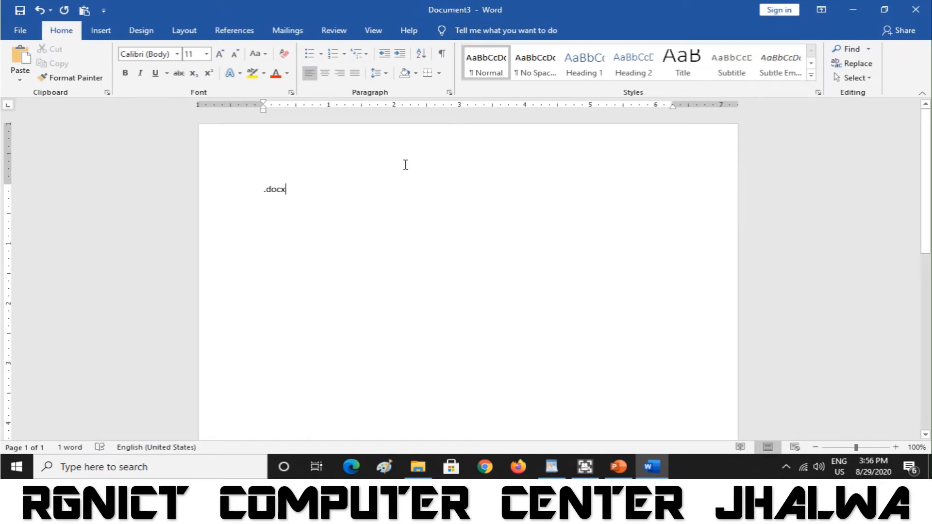
- Review the File New and Open pages, then return to editing Document3
{"action": "left_click", "coordinate": [22, 32]}
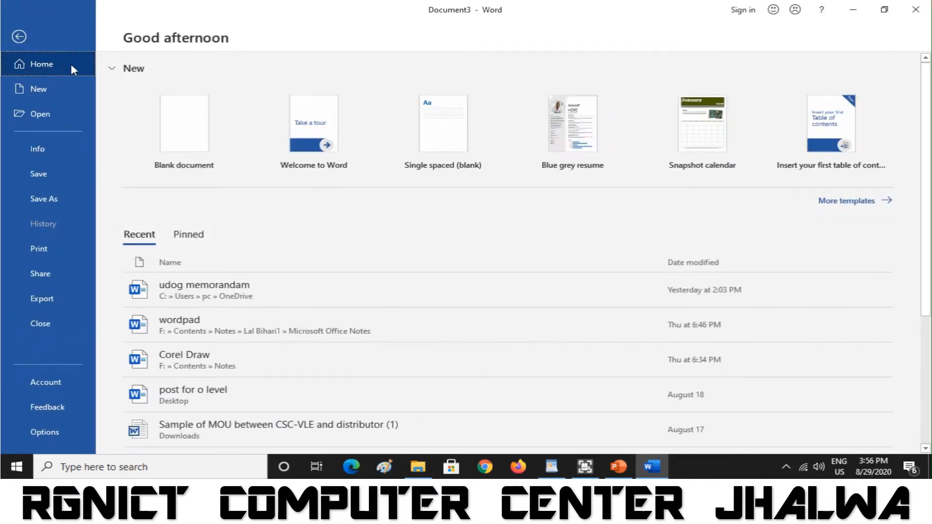
{"action": "left_click", "coordinate": [36, 89]}
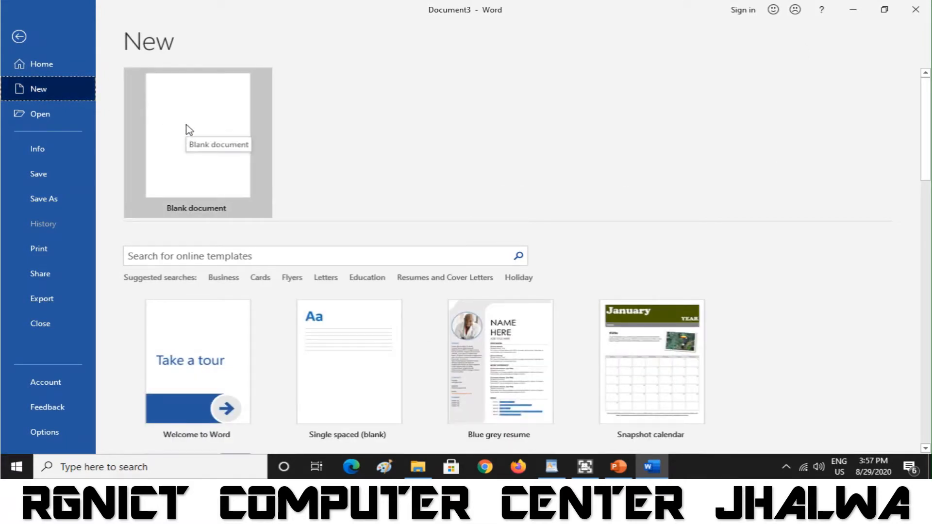
{"action": "left_click", "coordinate": [51, 115]}
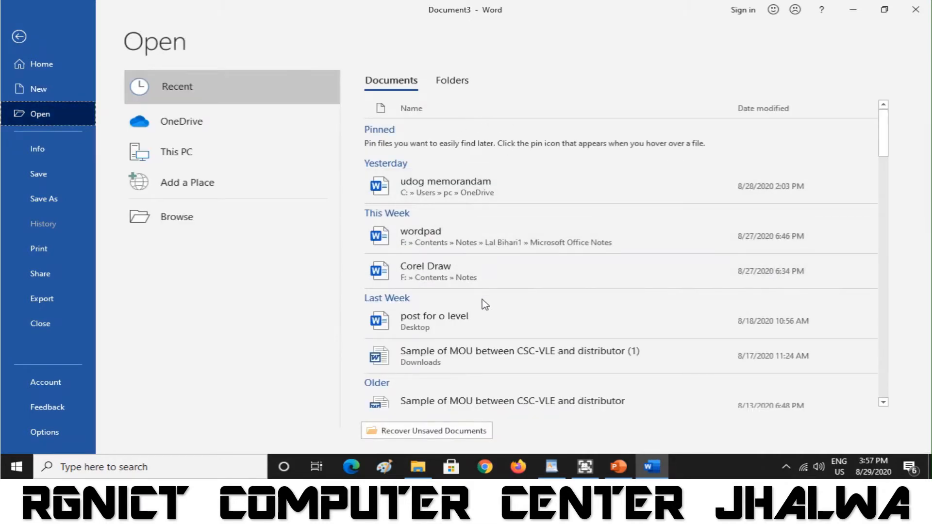
{"action": "left_click", "coordinate": [18, 39]}
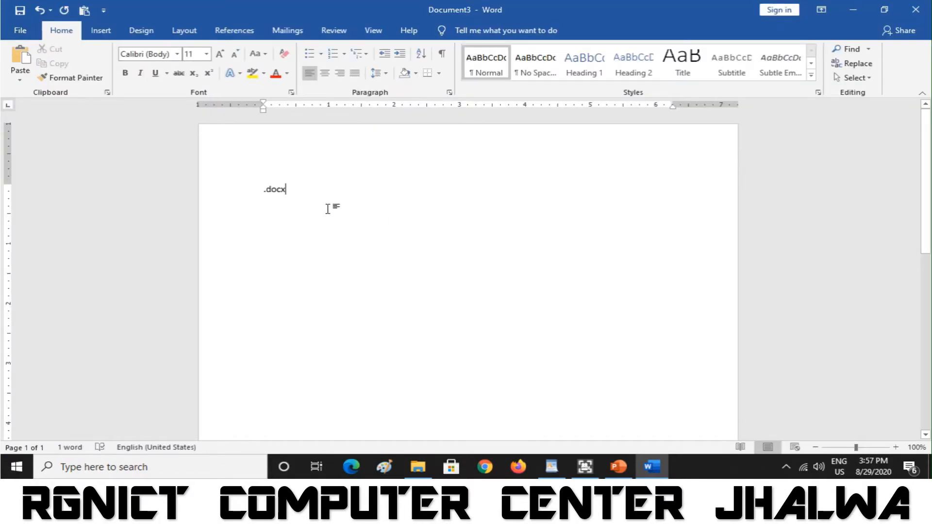
- Replace .docx with heading 'Microsoft word:-' and a paragraph defining Word as a word processor using .docx
{"action": "key", "text": "BackSpace"}
{"action": "key", "text": "BackSpace"}
{"action": "key", "text": "BackSpace"}
{"action": "key", "text": "BackSpace"}
{"action": "key", "text": "BackSpace"}
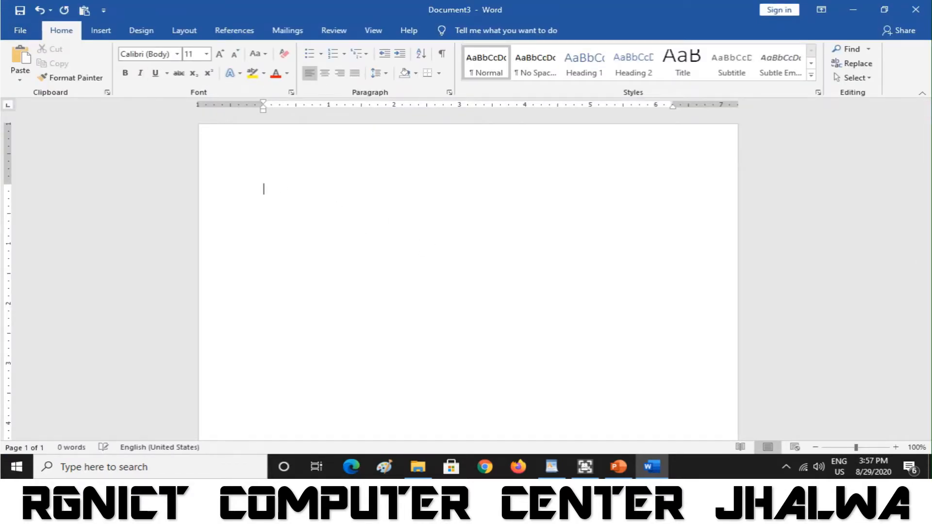
{"action": "type", "text": "Microso"}
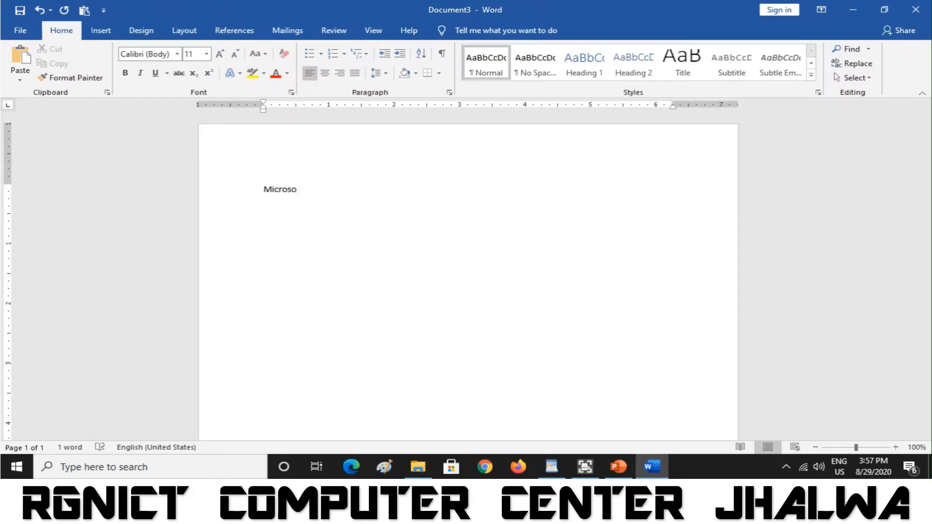
{"action": "type", "text": "ft word:"}
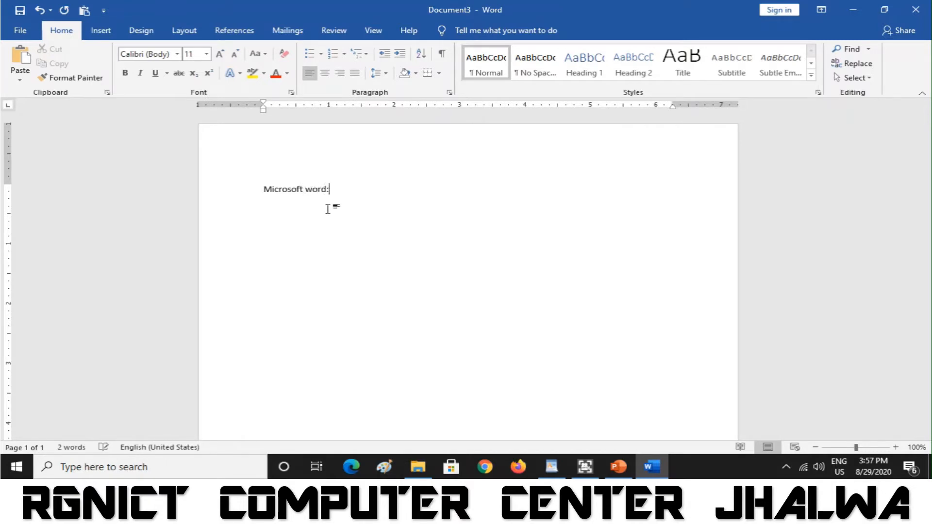
{"action": "type", "text": "- Microsoft wo"}
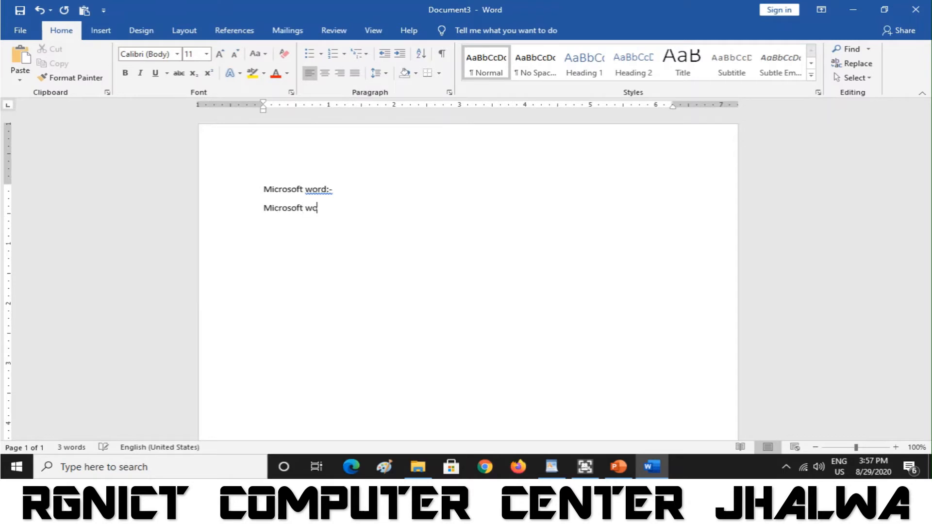
{"action": "type", "text": "rd is a word processing based"}
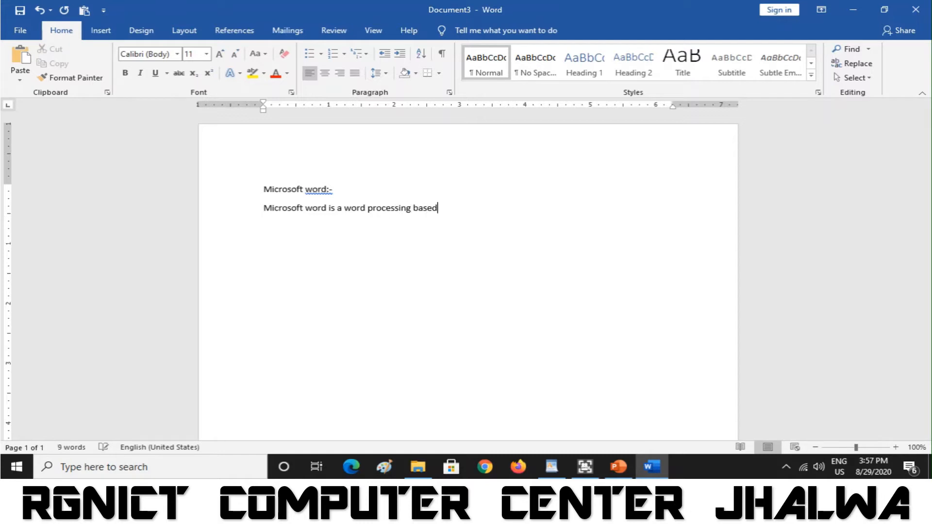
{"action": "type", "text": " applica"}
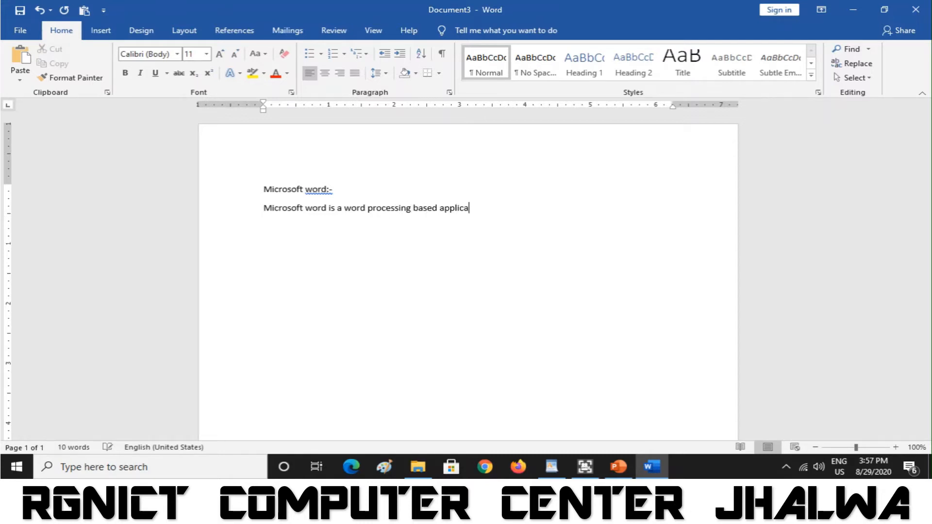
{"action": "type", "text": "tion"}
{"action": "type", "text": ", with t"}
{"action": "type", "text": "h"}
{"action": "key", "text": "BackSpace"}
{"action": "key", "text": "BackSpace"}
{"action": "key", "text": "BackSpace"}
{"action": "key", "text": "BackSpace"}
{"action": "key", "text": "BackSpace"}
{"action": "key", "text": "BackSpace"}
{"action": "key", "text": "BackSpace"}
{"action": "type", "text": "here wo"}
{"action": "type", "text": "rd process"}
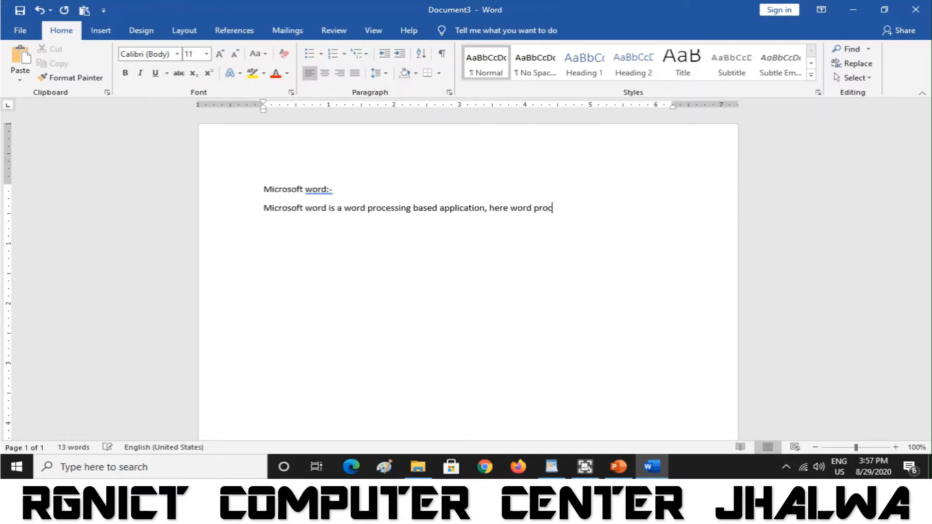
{"action": "type", "text": "ing means editing"}
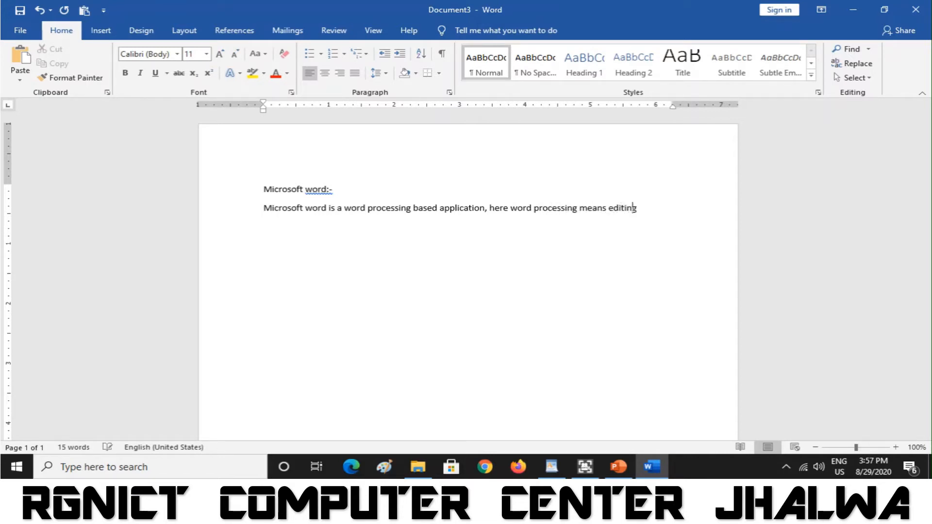
{"action": "type", "text": ", "}
{"action": "type", "text": "formatting"}
{"action": "type", "text": " and prin"}
{"action": "type", "text": "ting"}
{"action": "type", "text": ","}
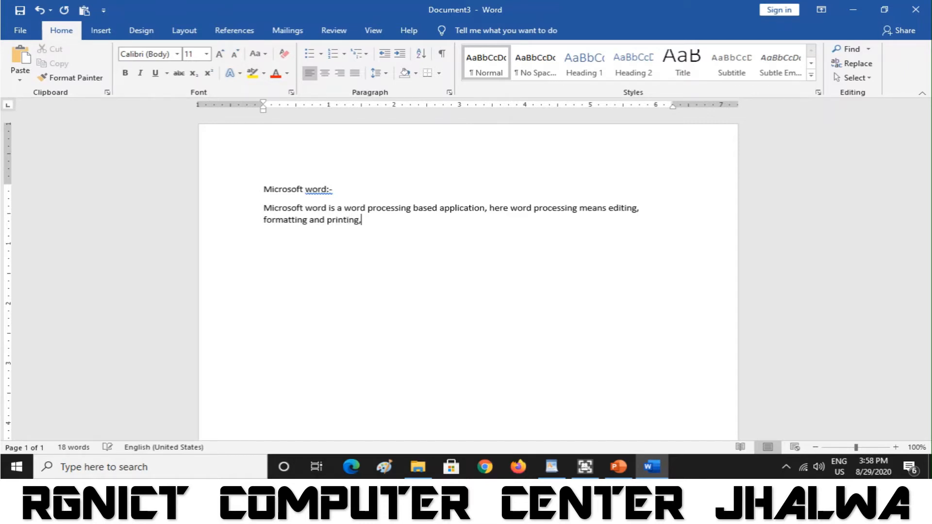
{"action": "type", "text": " The extension of Mic"}
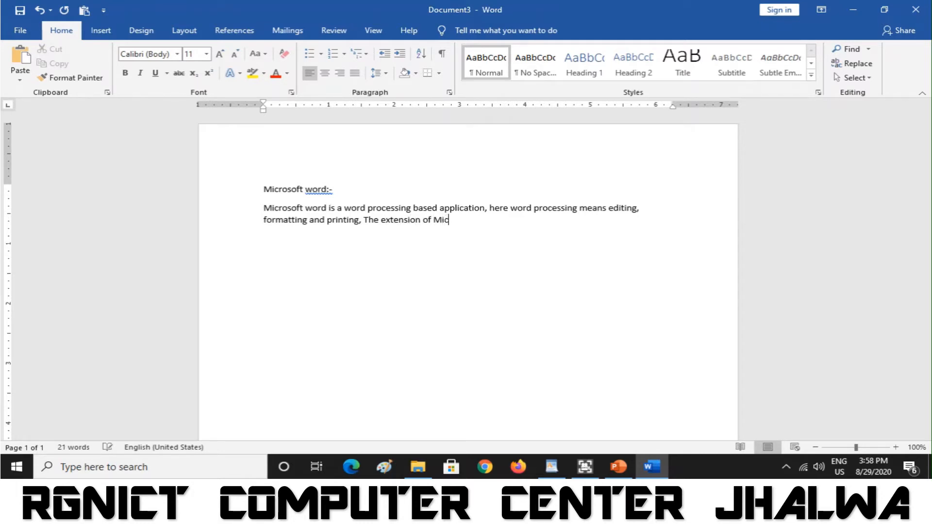
{"action": "type", "text": "rosoft word is .docx"}
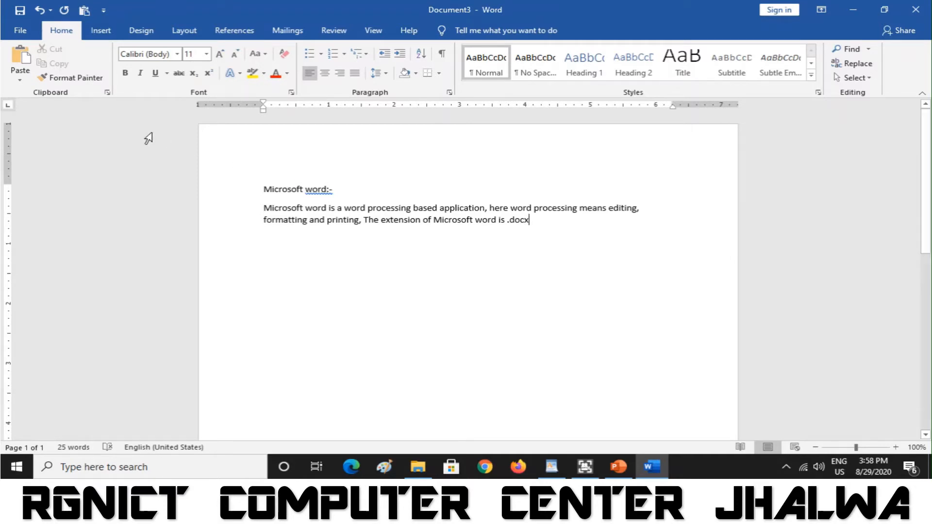
- Save the document to the Desktop as part1 through Save As > This PC
{"action": "left_click", "coordinate": [32, 33]}
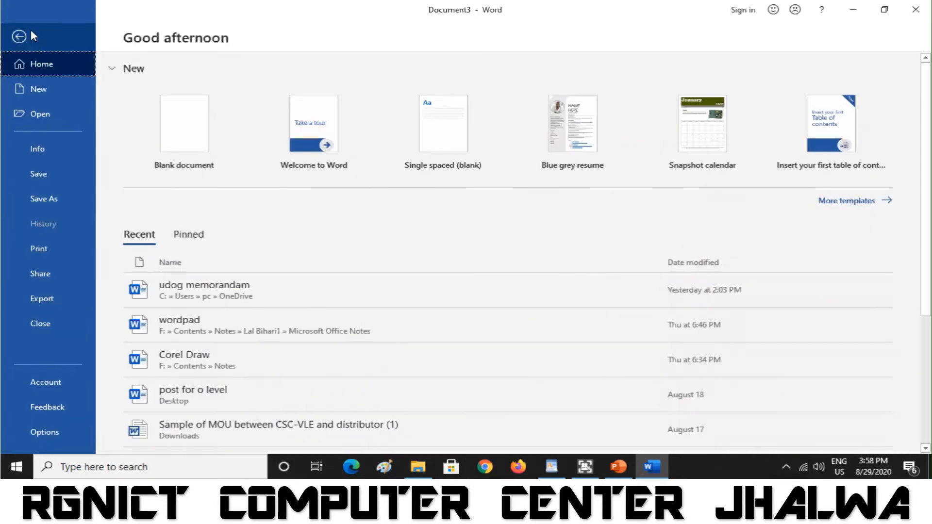
{"action": "left_click", "coordinate": [64, 176]}
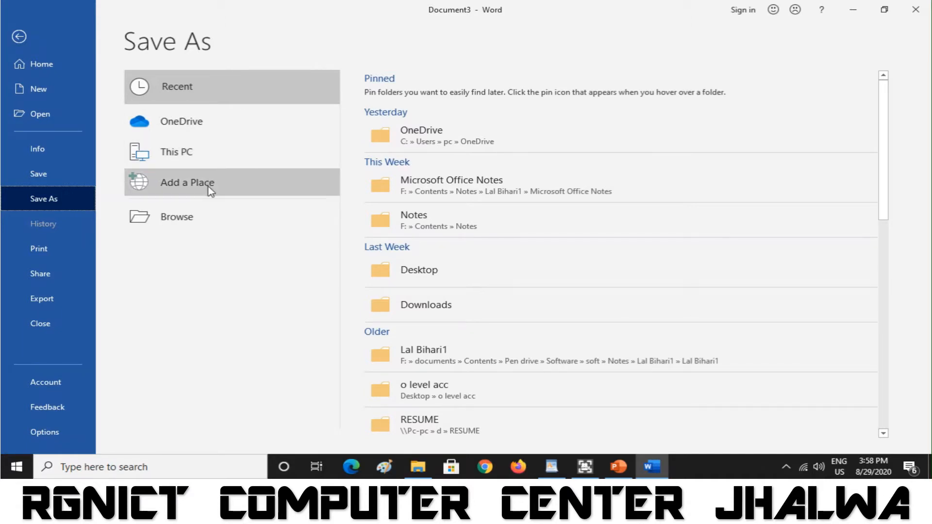
{"action": "left_click", "coordinate": [197, 154]}
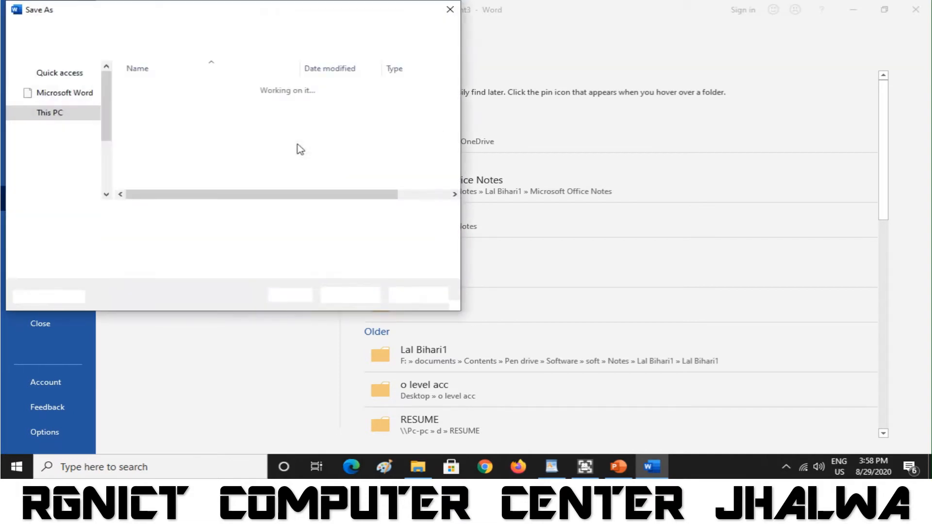
{"action": "left_click_drag", "start_coordinate": [201, 16], "coordinate": [458, 38]}
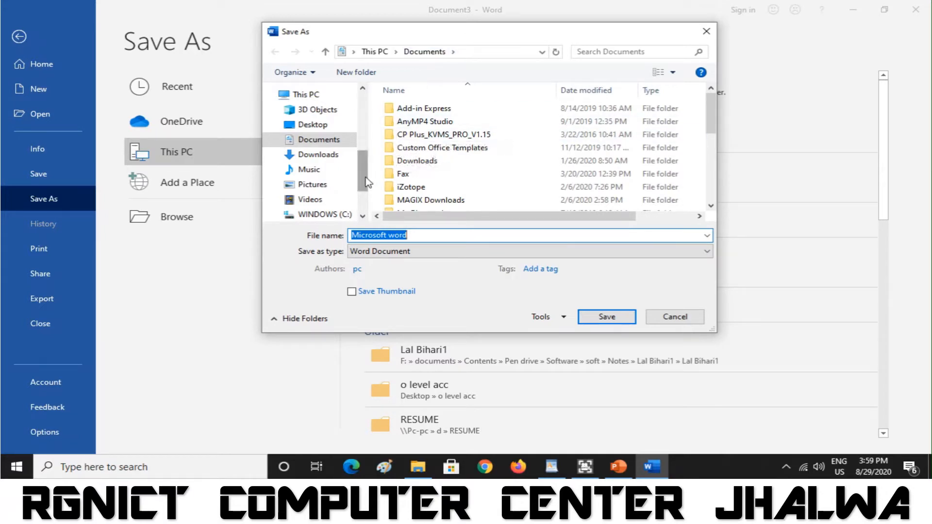
{"action": "left_click_drag", "start_coordinate": [365, 181], "coordinate": [362, 195]}
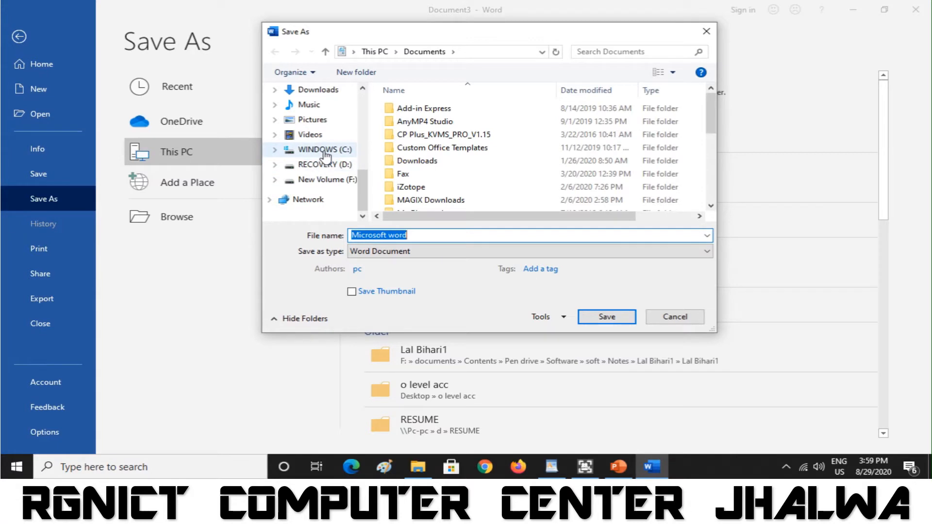
{"action": "left_click_drag", "start_coordinate": [365, 192], "coordinate": [362, 166]}
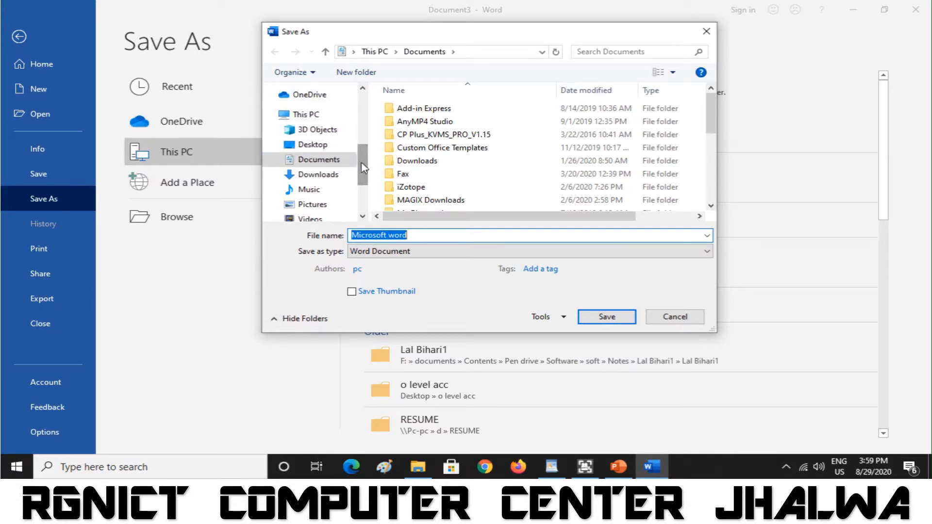
{"action": "left_click", "coordinate": [310, 148]}
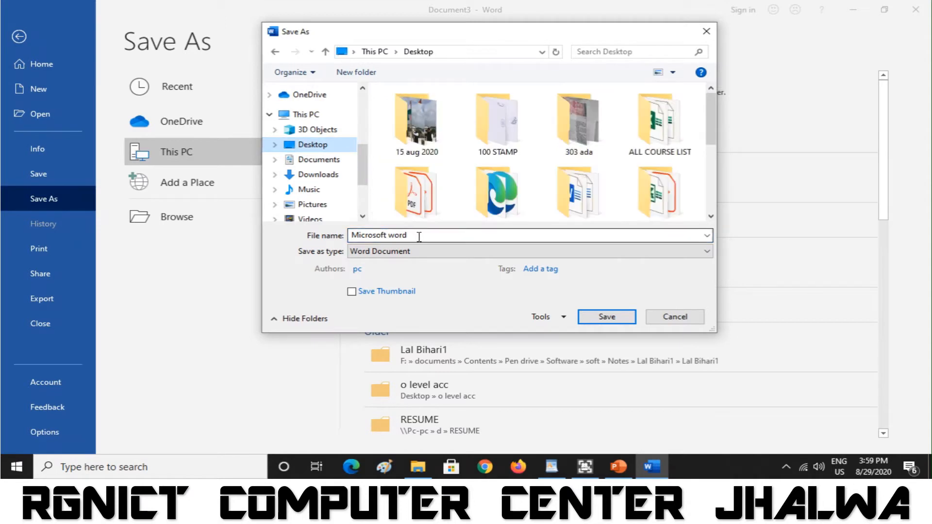
{"action": "left_click_drag", "start_coordinate": [419, 236], "coordinate": [353, 234]}
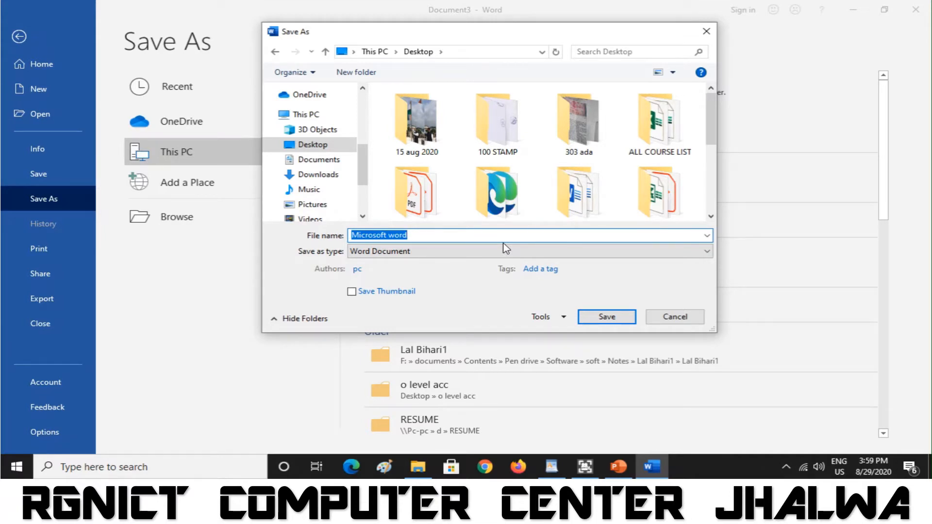
{"action": "type", "text": "par"}
{"action": "type", "text": "t1"}
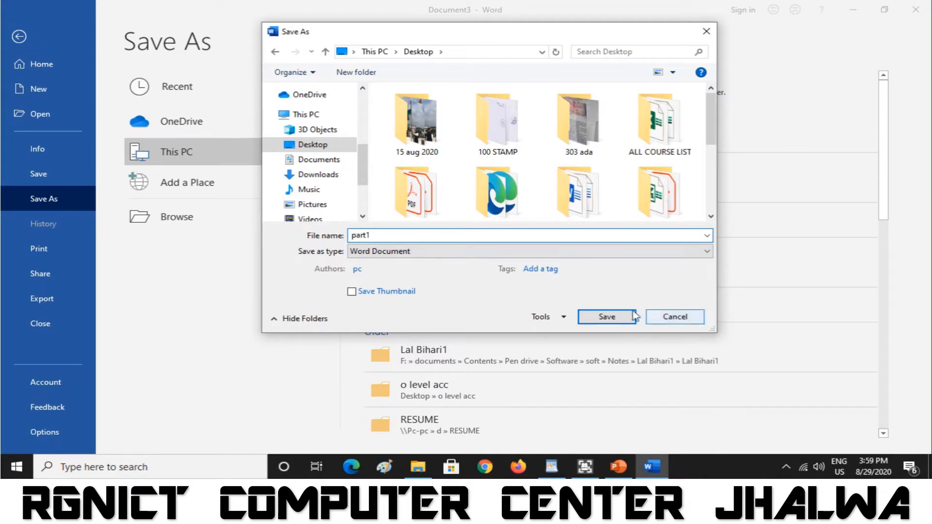
{"action": "left_click", "coordinate": [615, 316]}
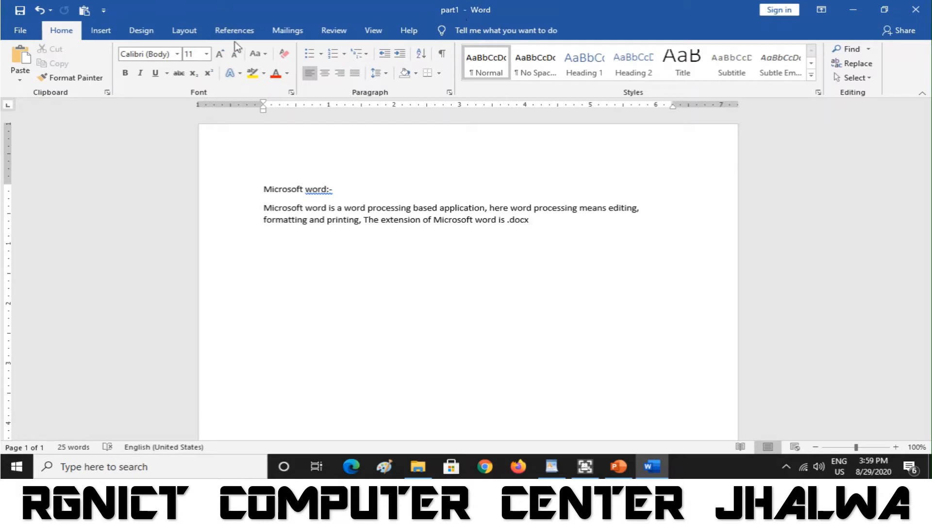
{"action": "left_click", "coordinate": [20, 31]}
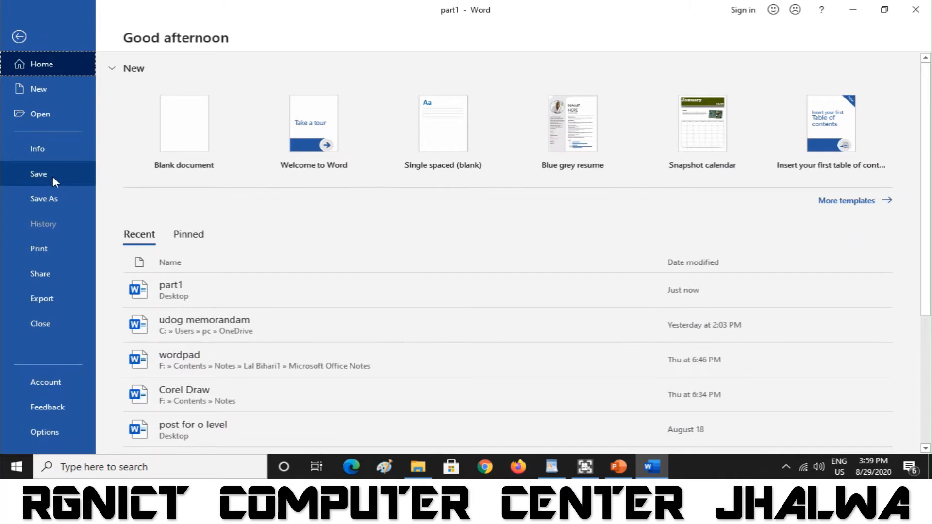
{"action": "left_click", "coordinate": [20, 39]}
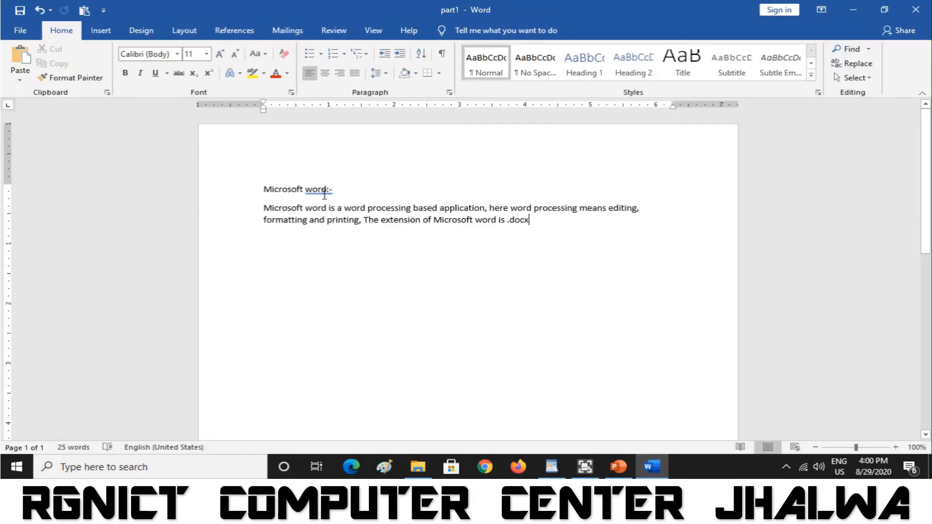
- Enlarge the 'Microsoft word:-' heading to 22 pt and color it red
{"action": "left_click_drag", "start_coordinate": [343, 189], "coordinate": [254, 189]}
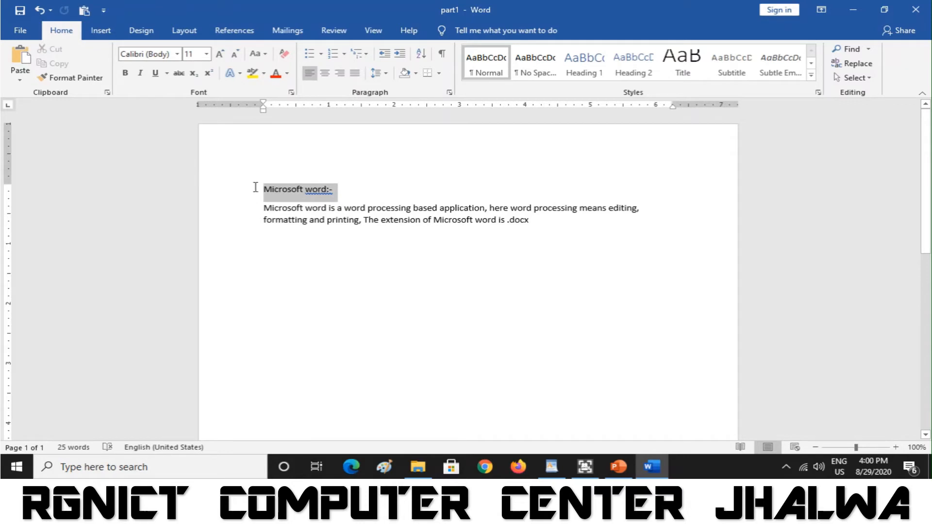
{"action": "left_click", "coordinate": [221, 54]}
{"action": "left_click", "coordinate": [221, 54]}
{"action": "left_click", "coordinate": [221, 54]}
{"action": "left_click", "coordinate": [221, 54]}
{"action": "left_click", "coordinate": [221, 54]}
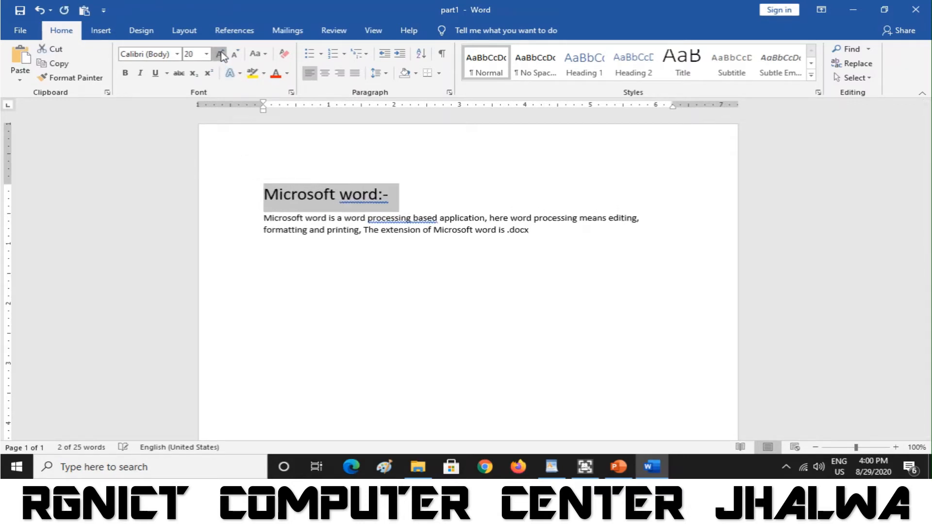
{"action": "left_click", "coordinate": [221, 54]}
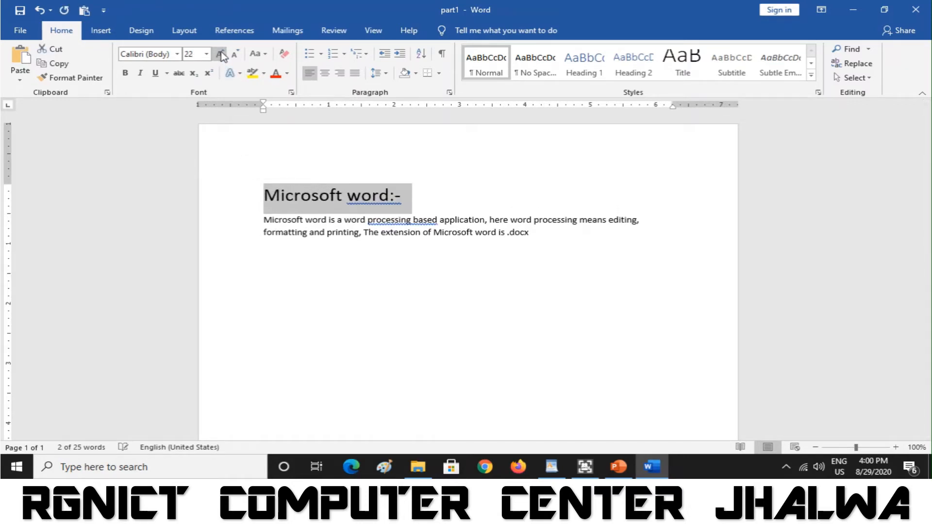
{"action": "left_click", "coordinate": [287, 74]}
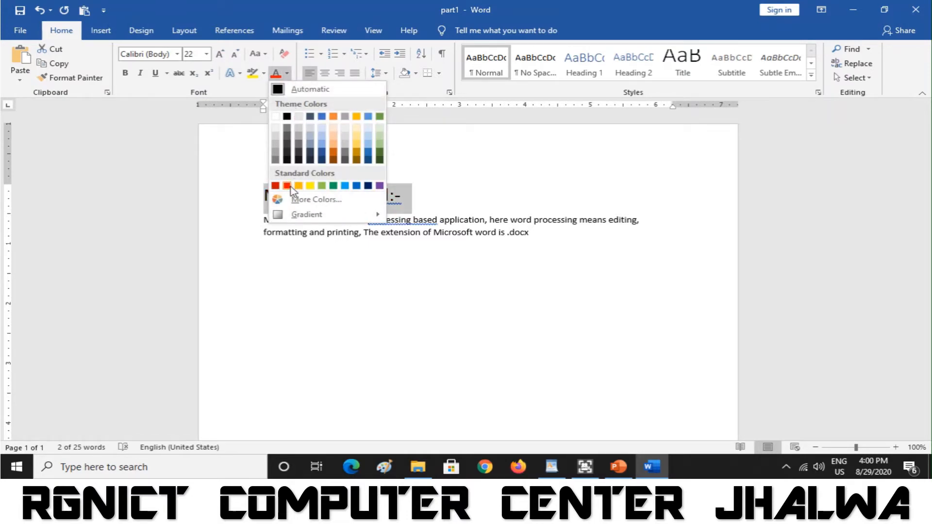
{"action": "left_click", "coordinate": [287, 186]}
{"action": "left_click", "coordinate": [416, 233]}
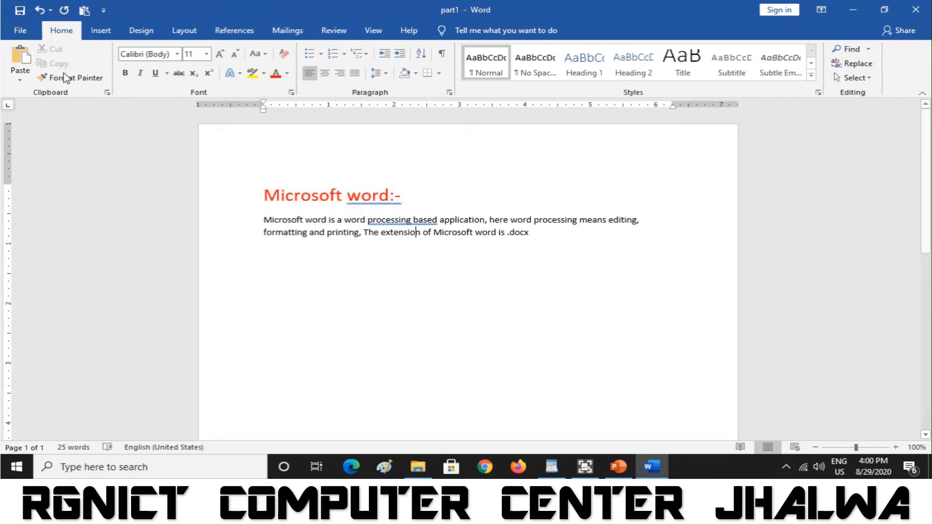
- Re-save part1 and open the File backstage home page
{"action": "left_click", "coordinate": [15, 31]}
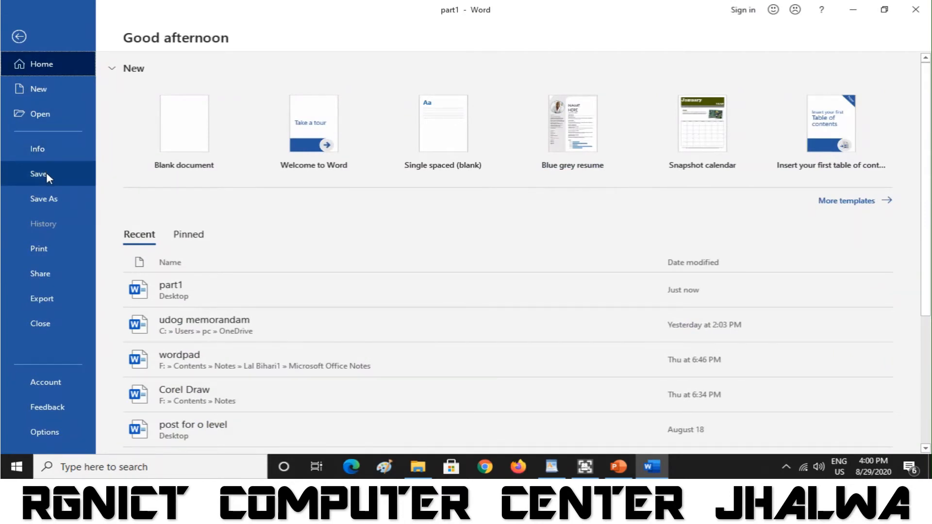
{"action": "left_click", "coordinate": [46, 173]}
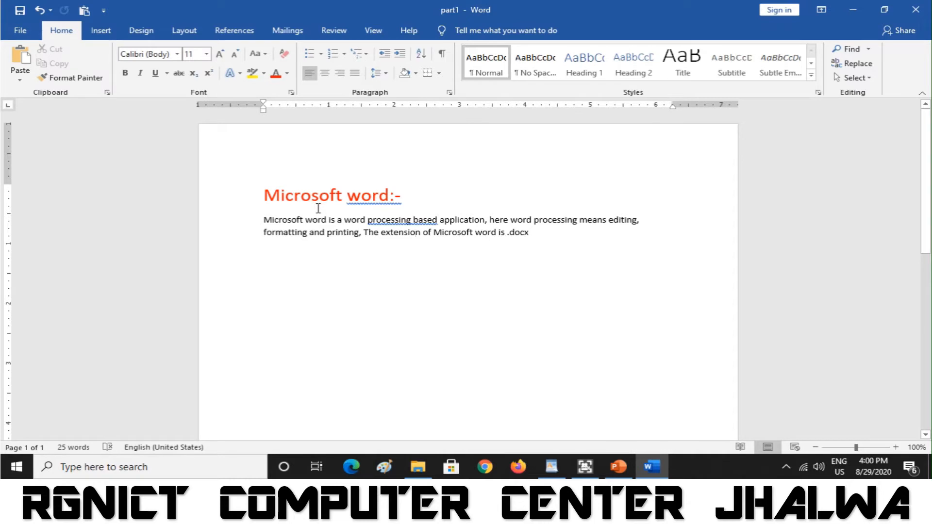
{"action": "left_click", "coordinate": [21, 32]}
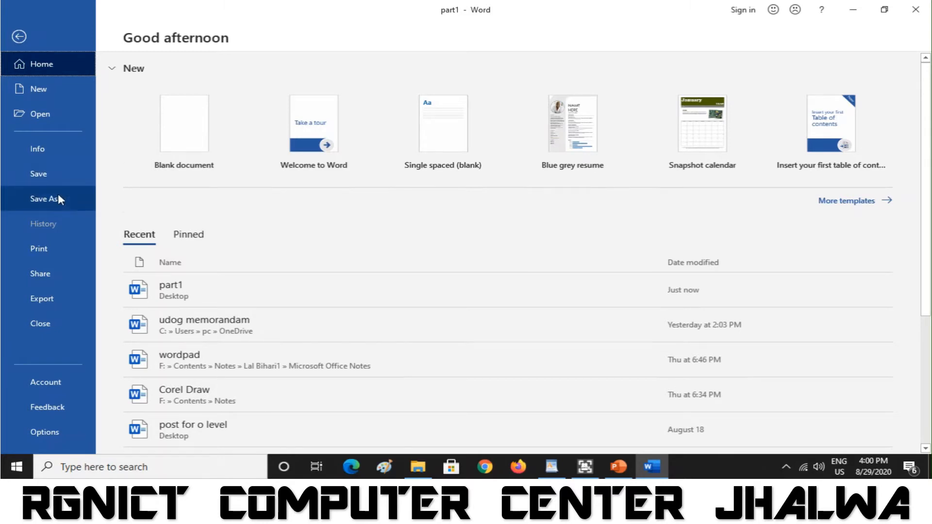
- Encrypt part1 with a password via Info > Protect Document, entering the password twice
{"action": "left_click", "coordinate": [48, 150]}
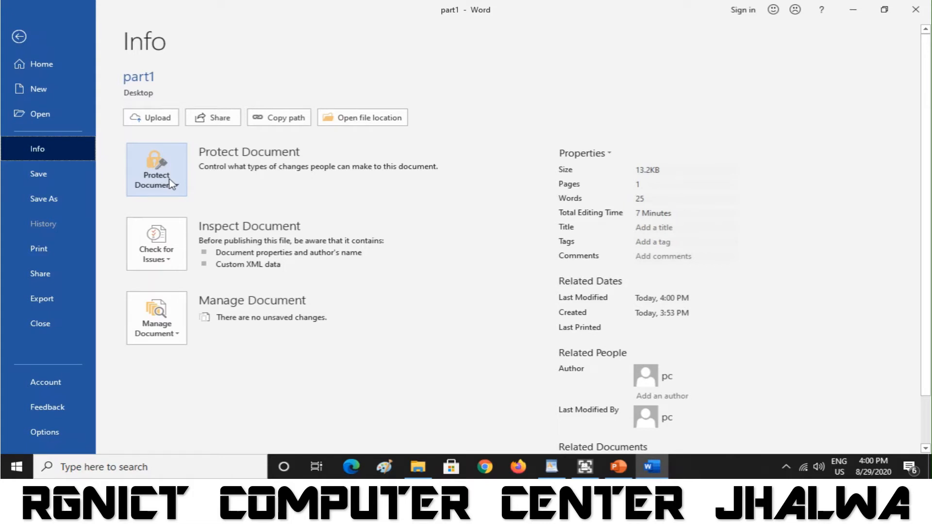
{"action": "left_click", "coordinate": [170, 182]}
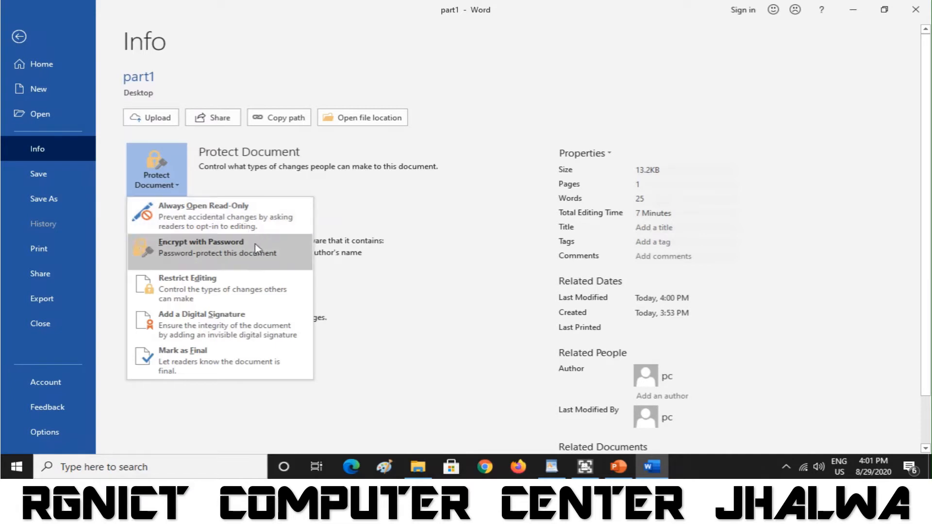
{"action": "left_click", "coordinate": [225, 257]}
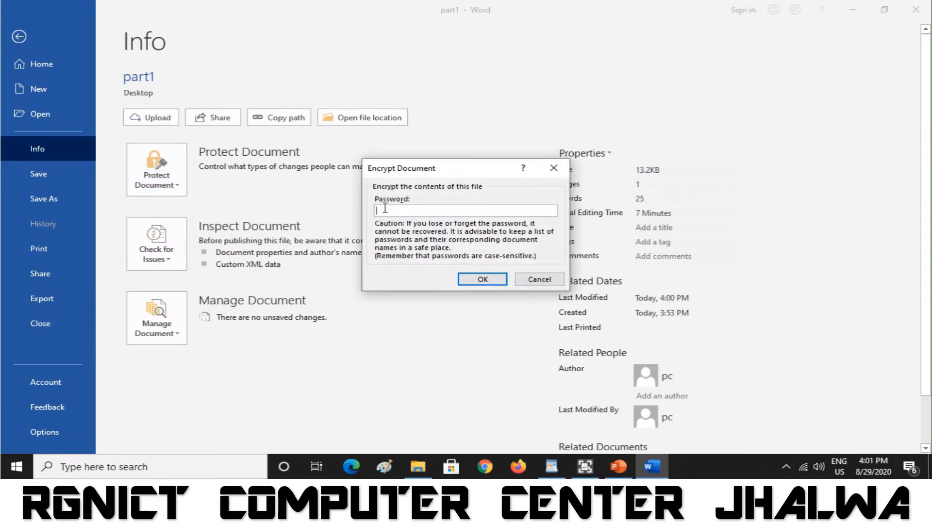
{"action": "type", "text": "1234"}
{"action": "left_click", "coordinate": [475, 281]}
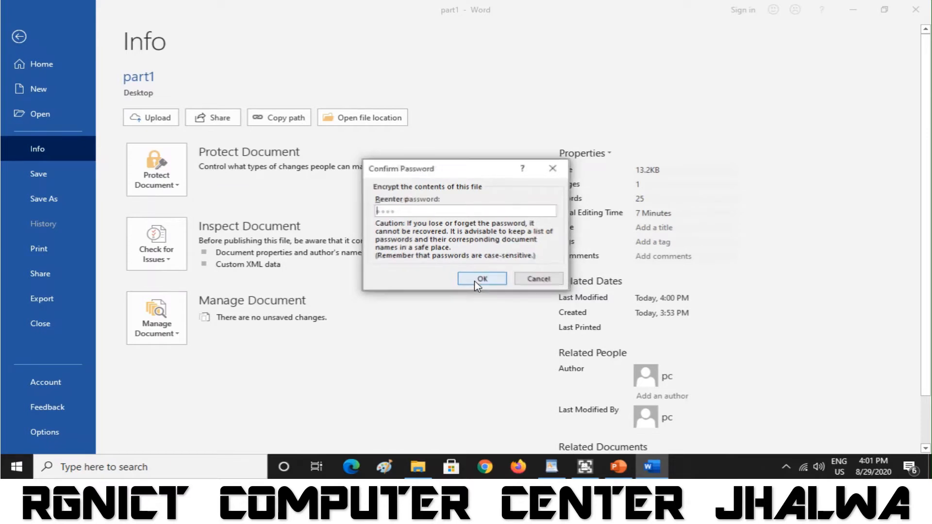
{"action": "type", "text": "123"}
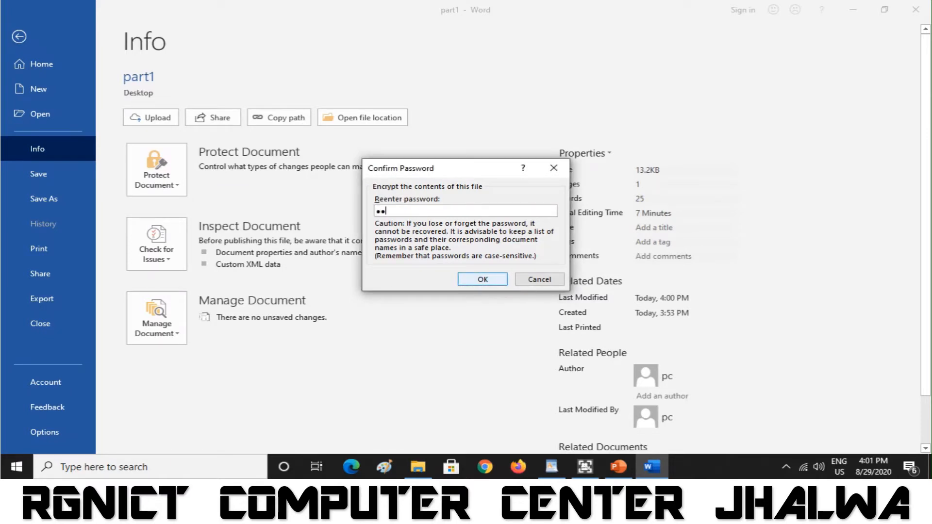
{"action": "type", "text": "4"}
{"action": "left_click", "coordinate": [483, 280]}
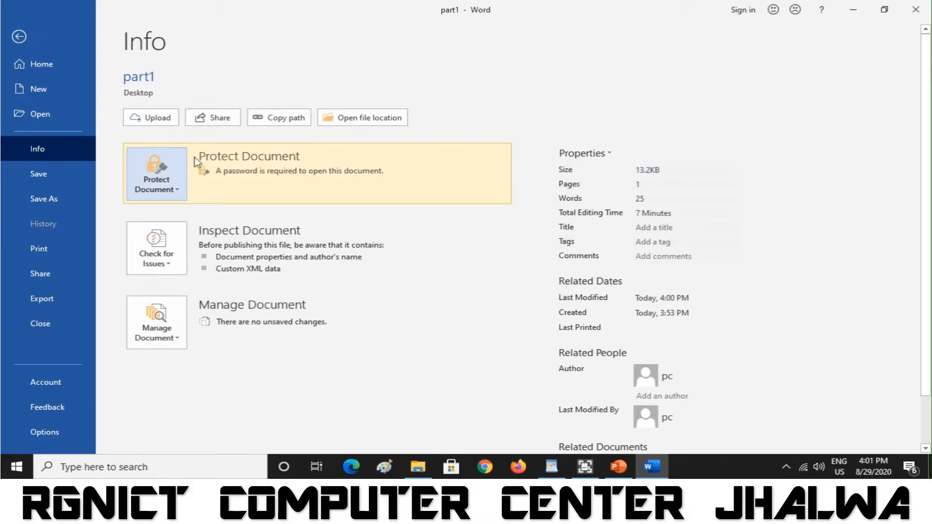
- Save the encrypted part1, close it, and reopen the File backstage view
{"action": "left_click", "coordinate": [51, 178]}
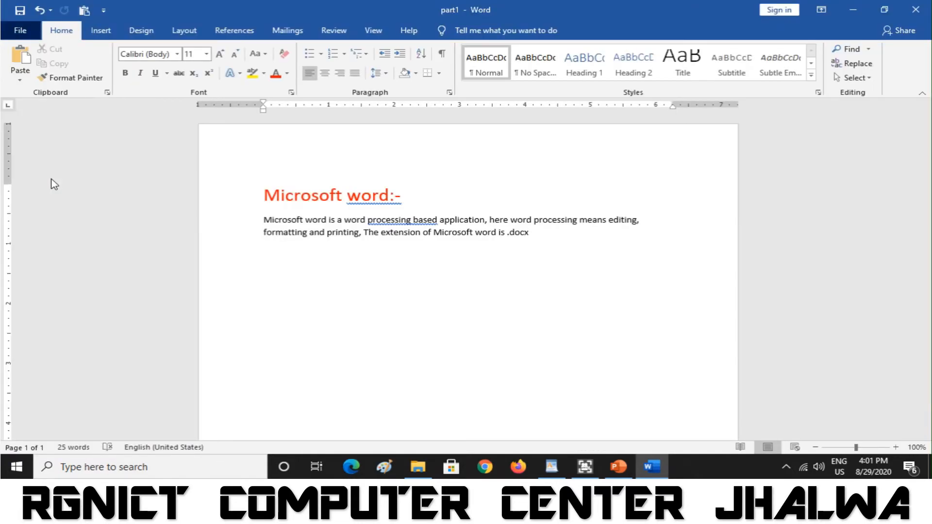
{"action": "left_click", "coordinate": [17, 32]}
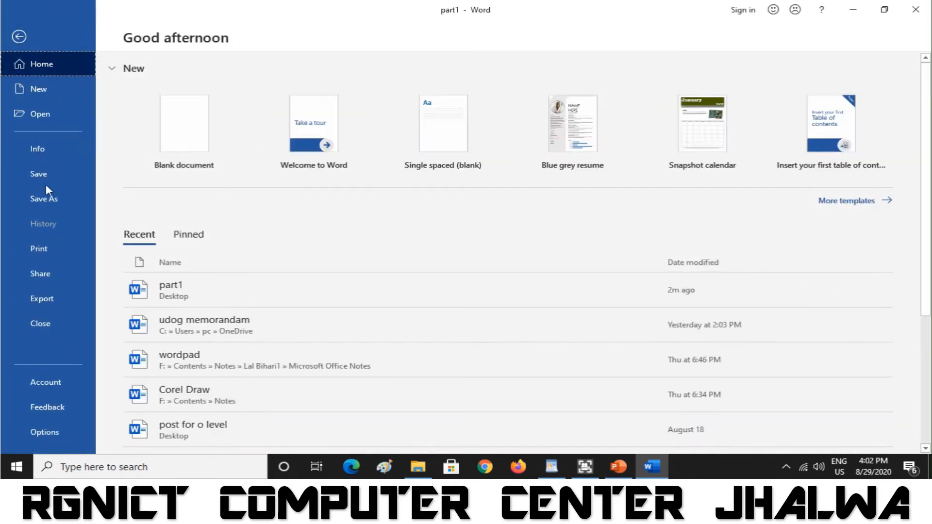
{"action": "left_click", "coordinate": [57, 325]}
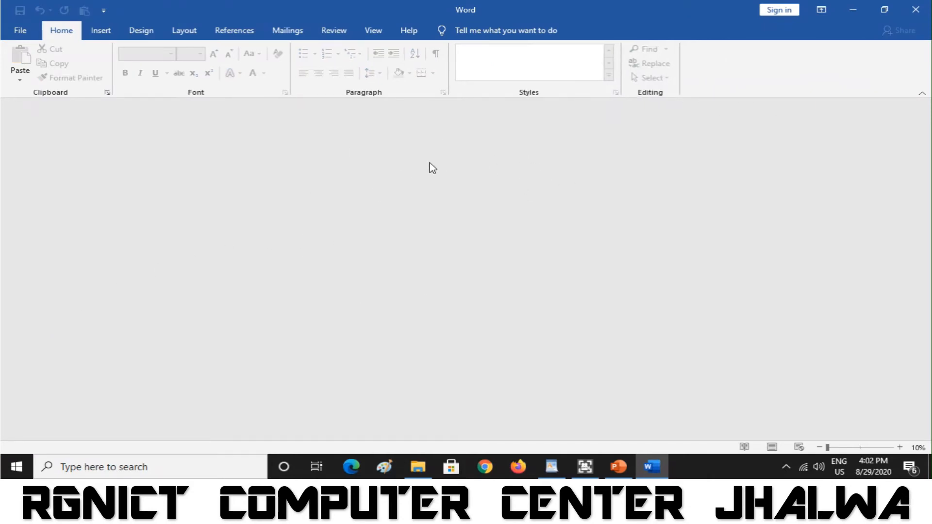
{"action": "left_click", "coordinate": [22, 32]}
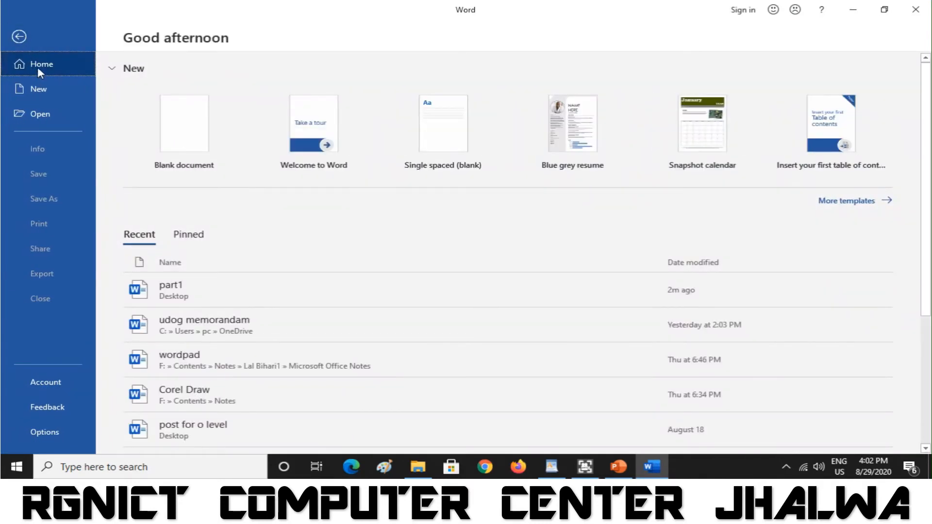
- Reopen part1 from the Recent documents list and enter its password to open it
{"action": "left_click", "coordinate": [46, 114]}
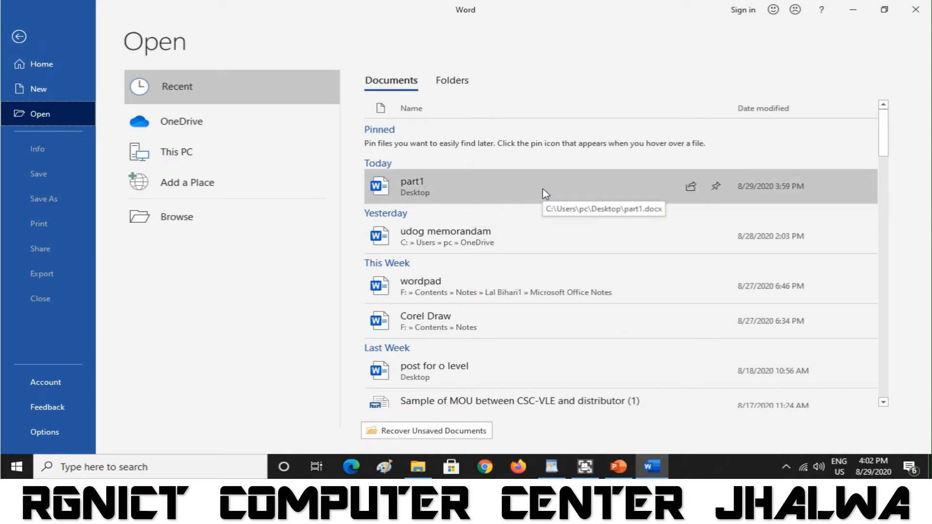
{"action": "left_click", "coordinate": [459, 194]}
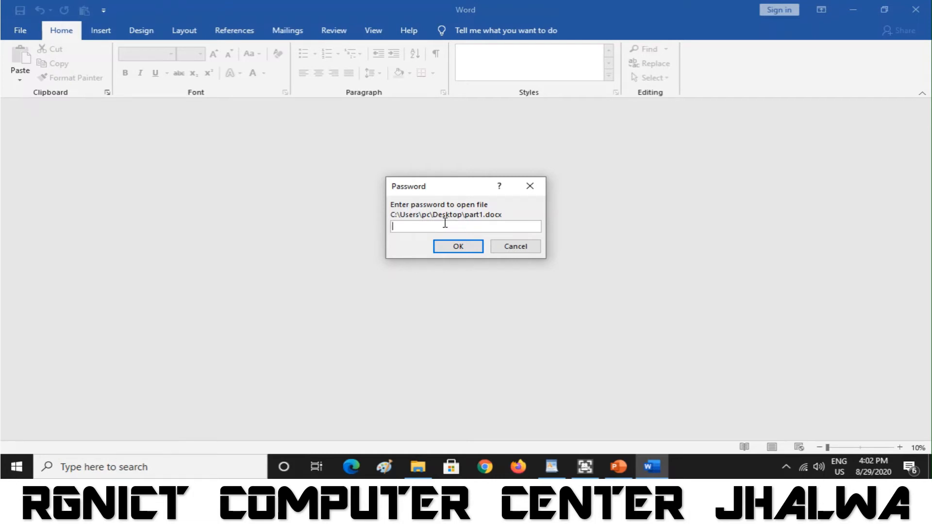
{"action": "type", "text": "1234"}
{"action": "left_click", "coordinate": [454, 247]}
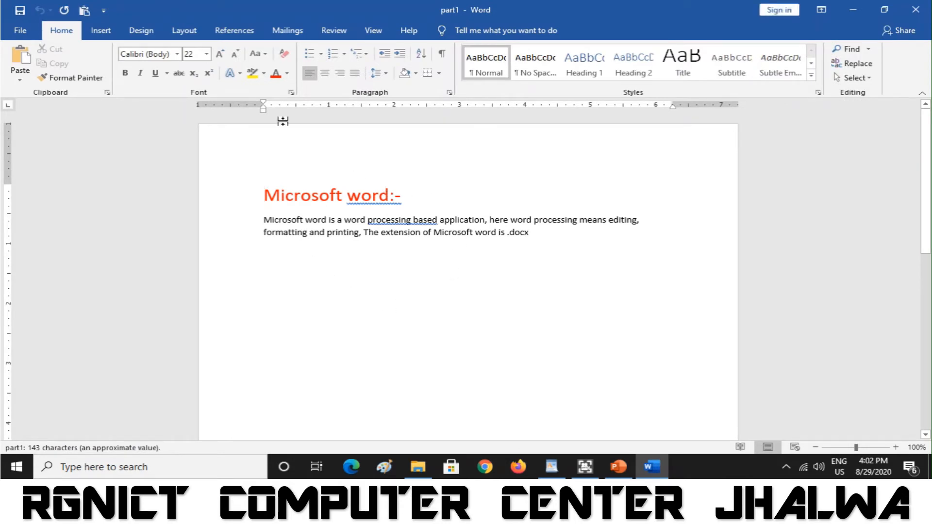
- Clear part1's Encrypt with Password setting under Protect Document and save the file
{"action": "left_click", "coordinate": [19, 30]}
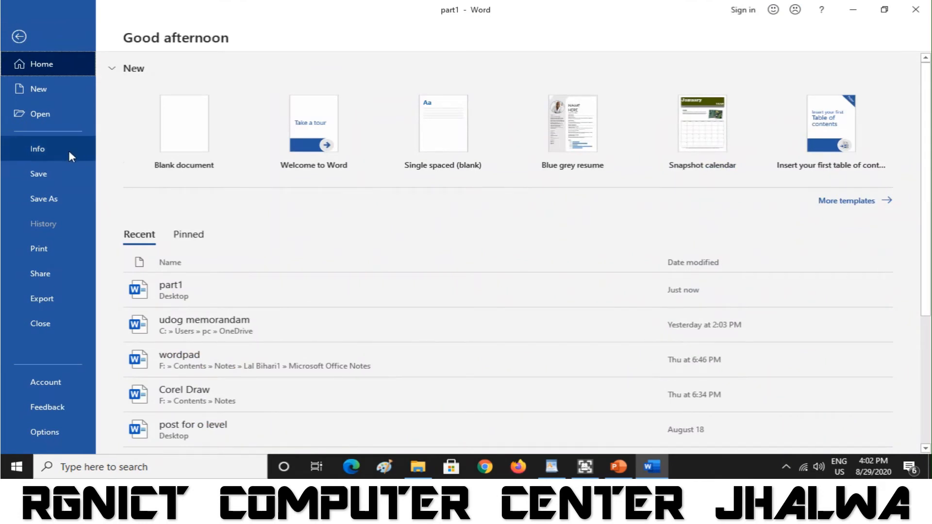
{"action": "left_click", "coordinate": [68, 150]}
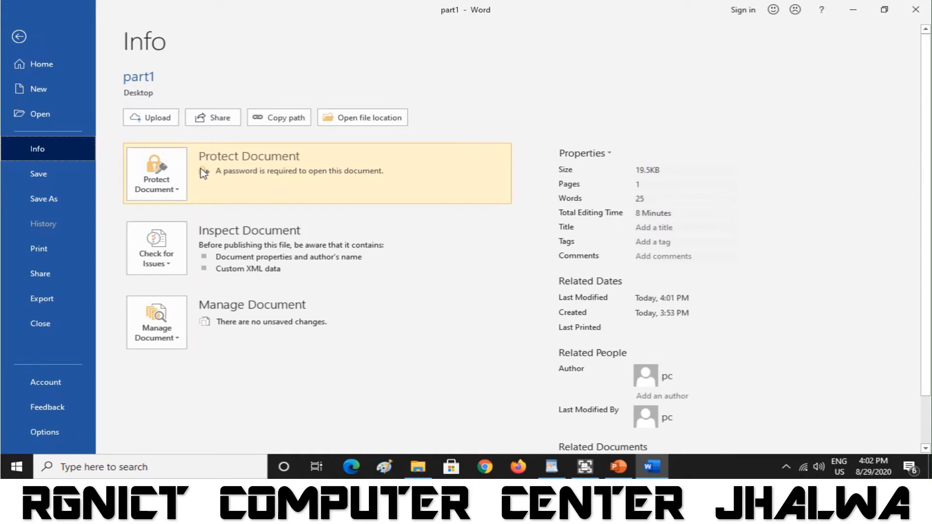
{"action": "left_click", "coordinate": [180, 185]}
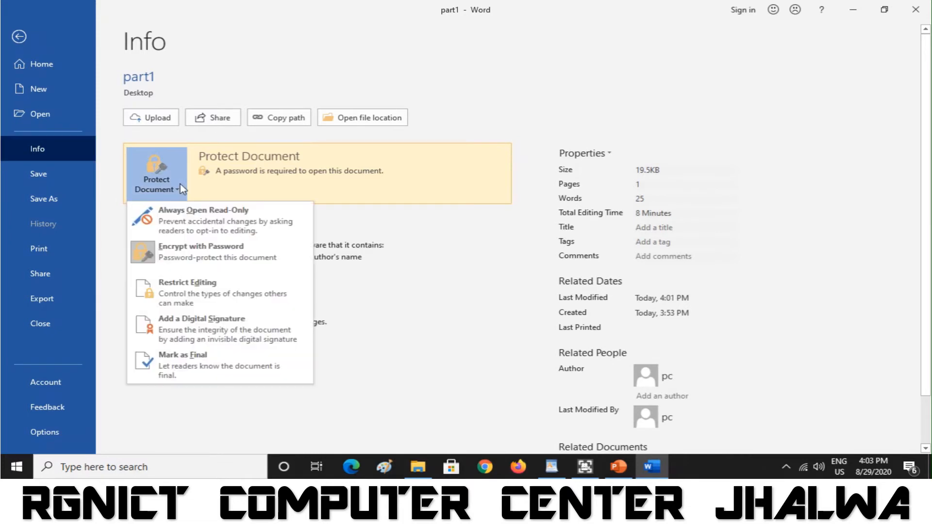
{"action": "left_click", "coordinate": [199, 249]}
{"action": "type", "text": "1234"}
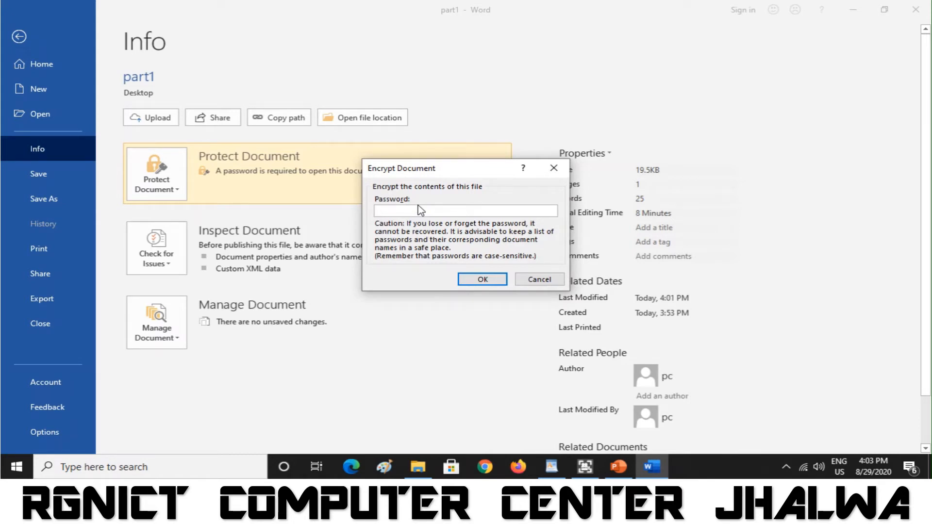
{"action": "left_click", "coordinate": [477, 280]}
{"action": "left_click", "coordinate": [53, 174]}
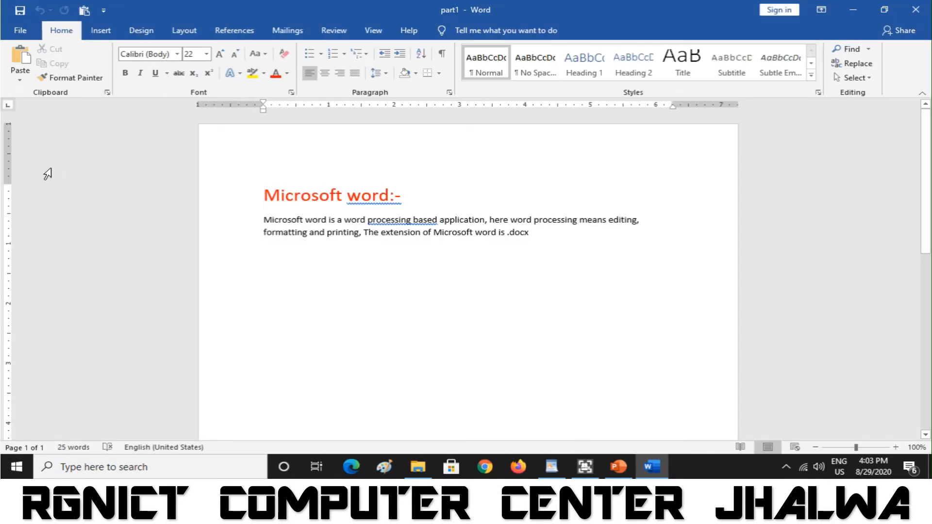
{"action": "left_click", "coordinate": [19, 31]}
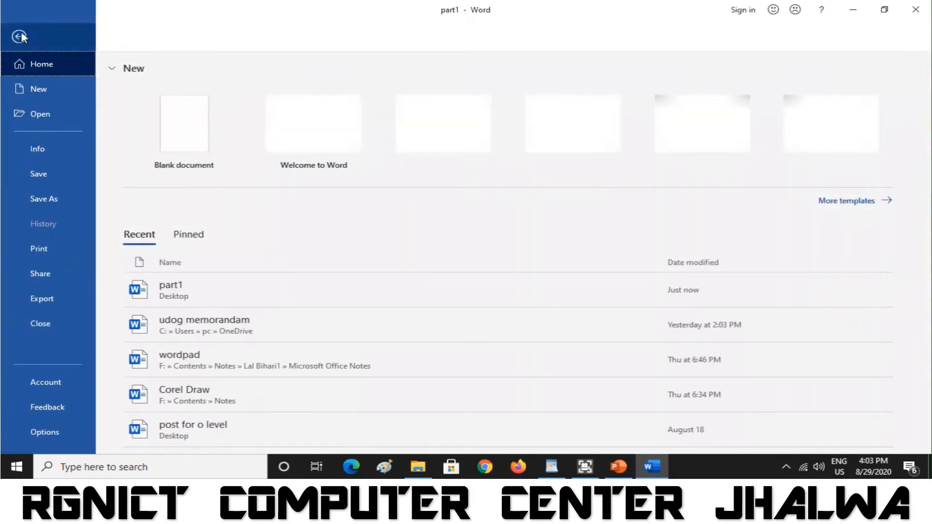
{"action": "left_click", "coordinate": [54, 322]}
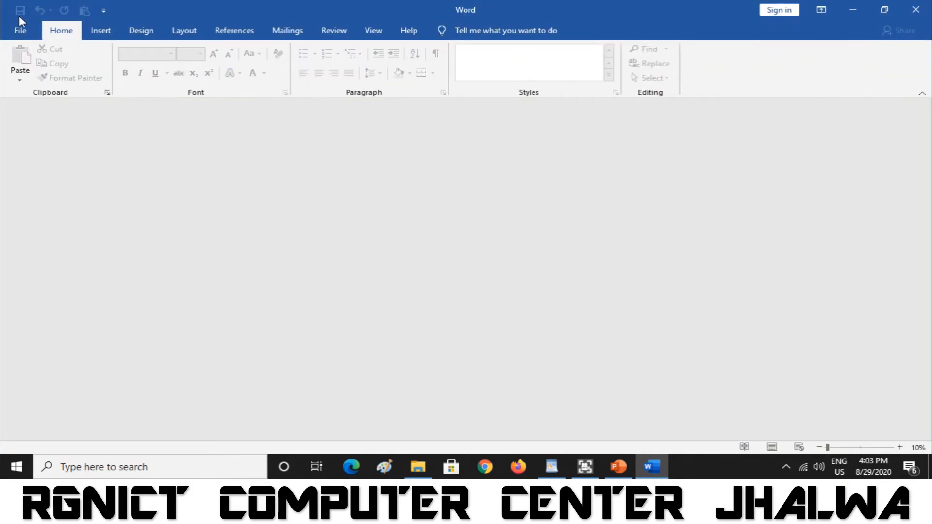
{"action": "left_click", "coordinate": [19, 31]}
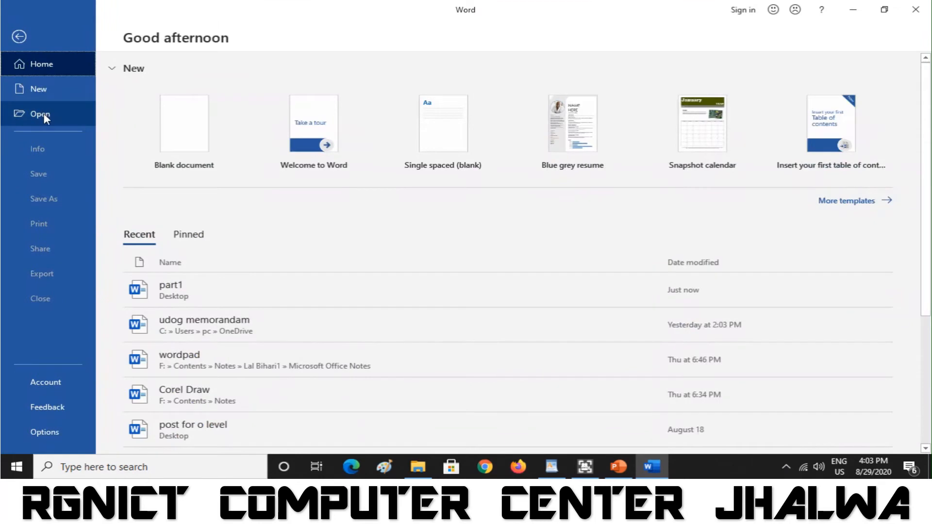
{"action": "left_click", "coordinate": [43, 114]}
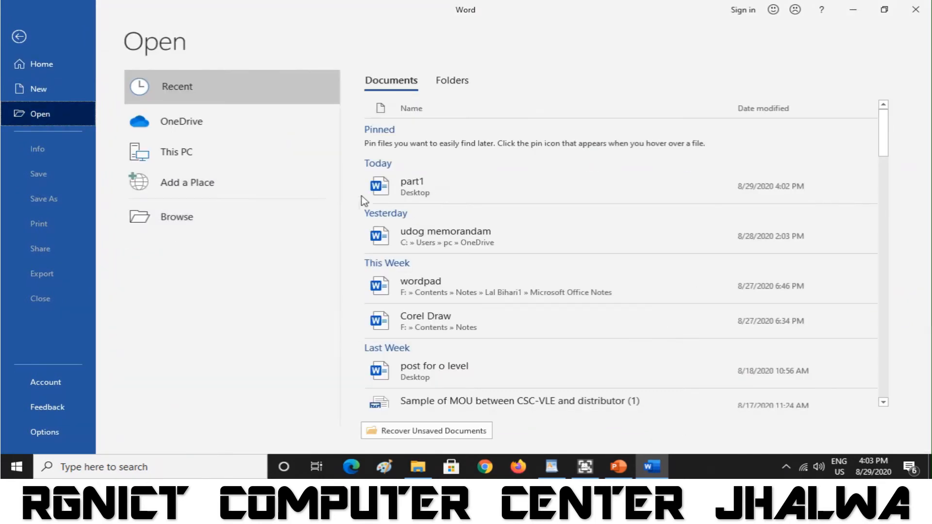
{"action": "left_click", "coordinate": [410, 194]}
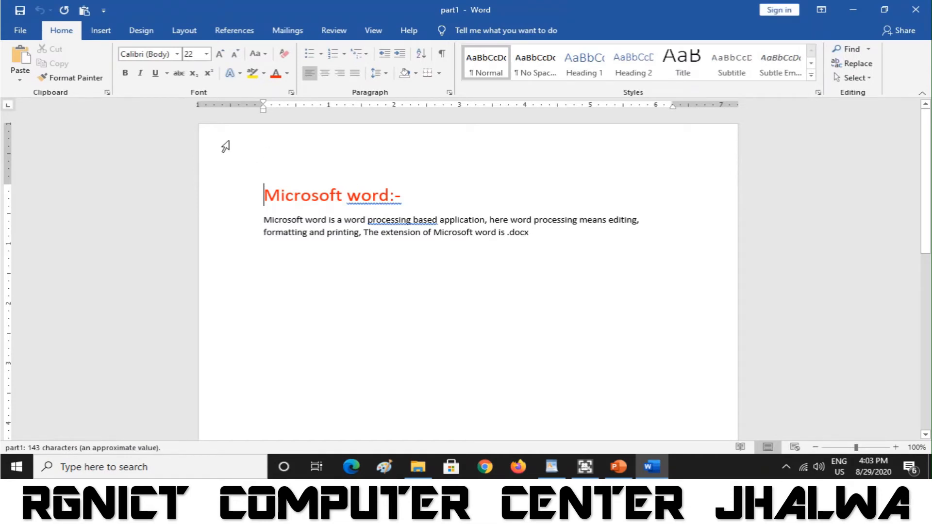
- Encrypt part1 with an open password, re-enter it to confirm, and save
{"action": "left_click", "coordinate": [21, 32]}
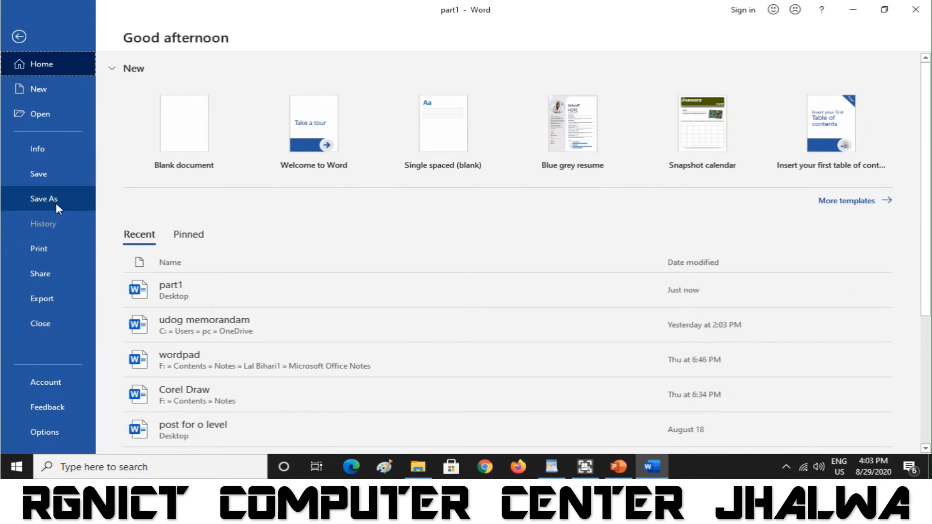
{"action": "left_click", "coordinate": [49, 156]}
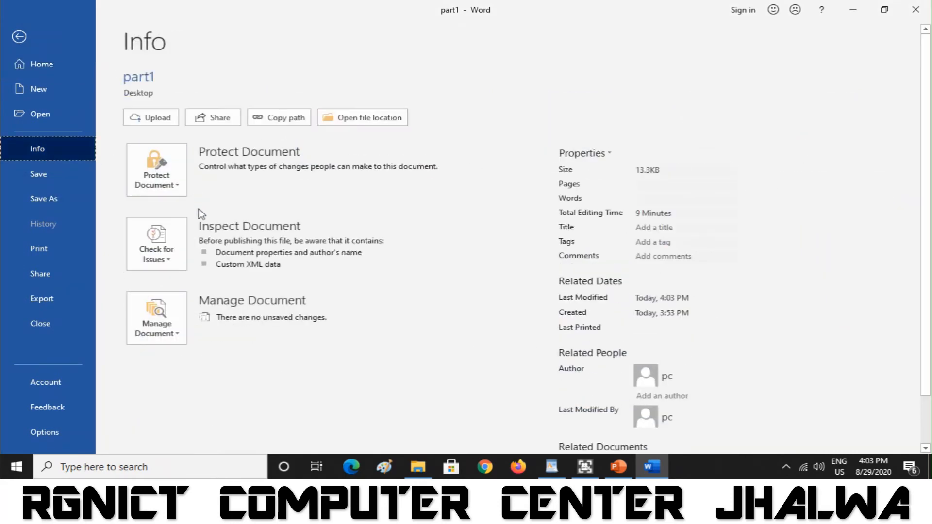
{"action": "left_click", "coordinate": [171, 184]}
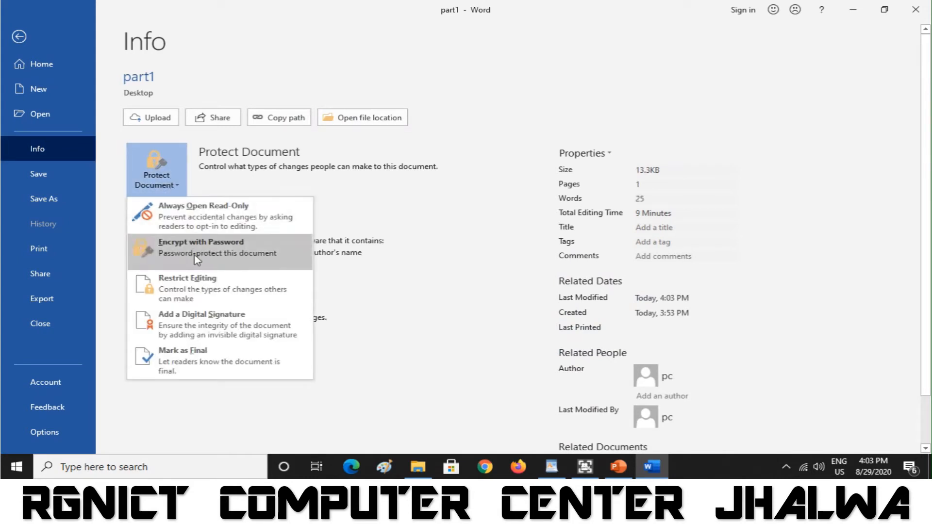
{"action": "left_click", "coordinate": [245, 253]}
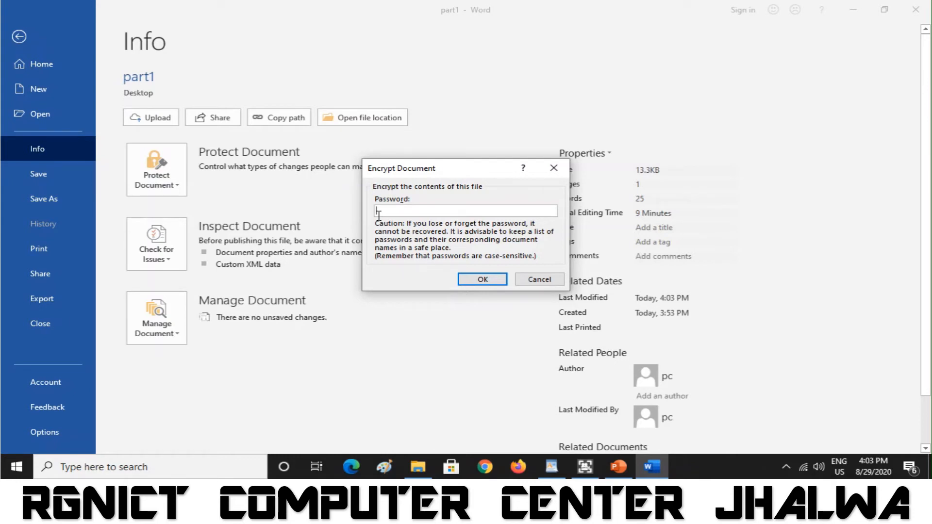
{"action": "type", "text": "1234"}
{"action": "left_click", "coordinate": [493, 281]}
{"action": "type", "text": "123"}
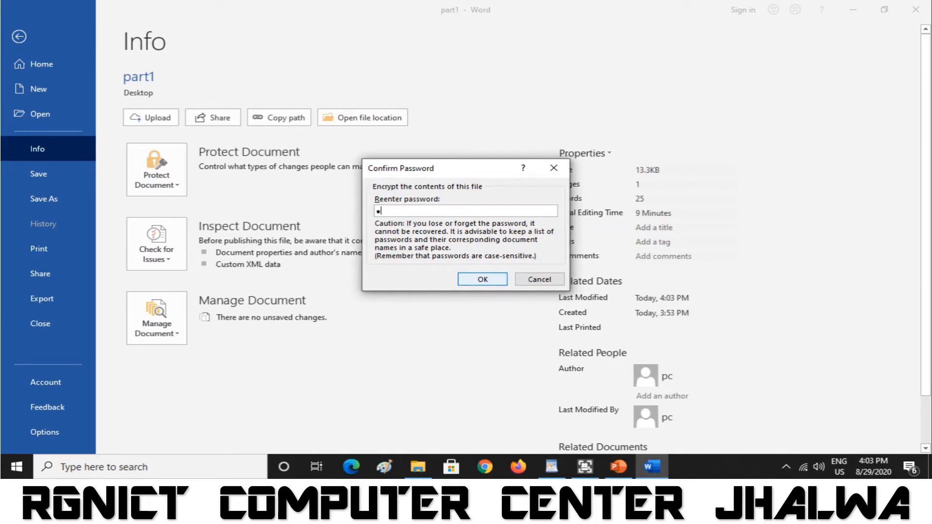
{"action": "left_click", "coordinate": [484, 279]}
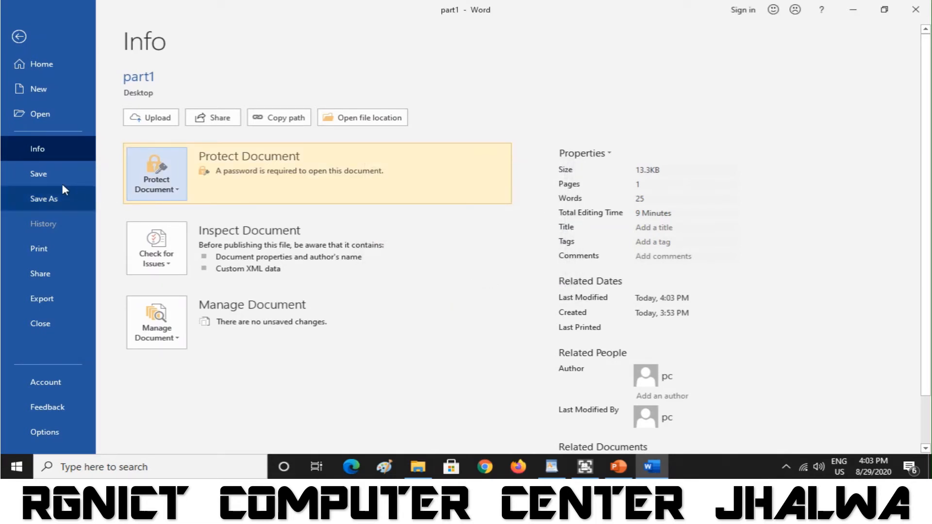
{"action": "left_click", "coordinate": [39, 174]}
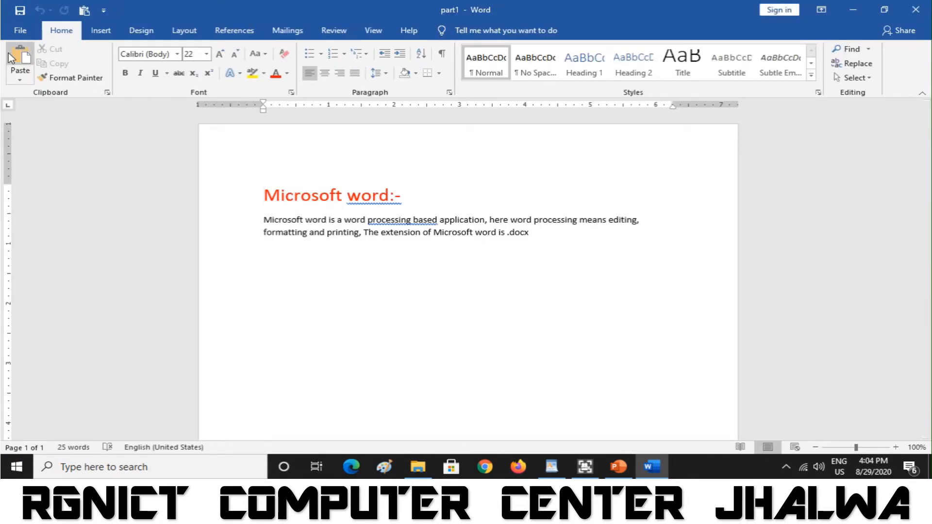
- Set a different open password on part1 through Encrypt with Password, confirm it, and save
{"action": "left_click", "coordinate": [25, 32]}
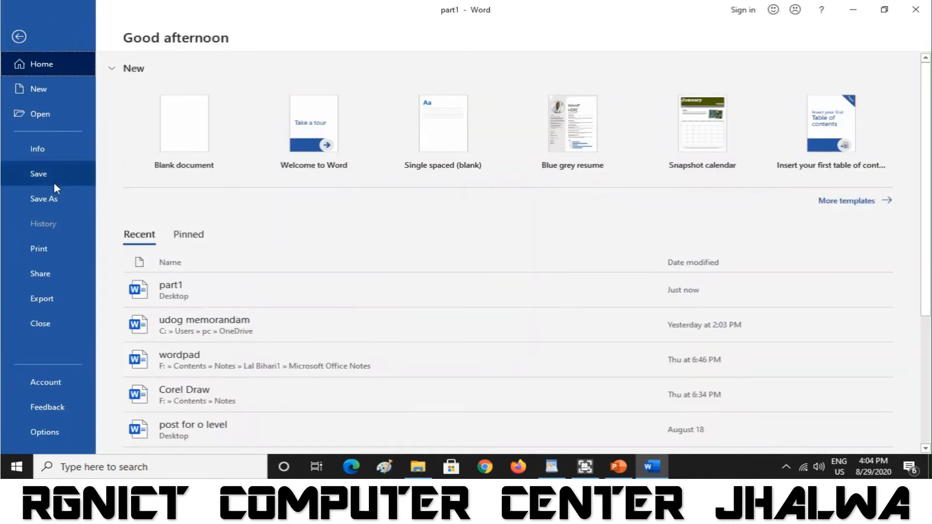
{"action": "left_click", "coordinate": [61, 155]}
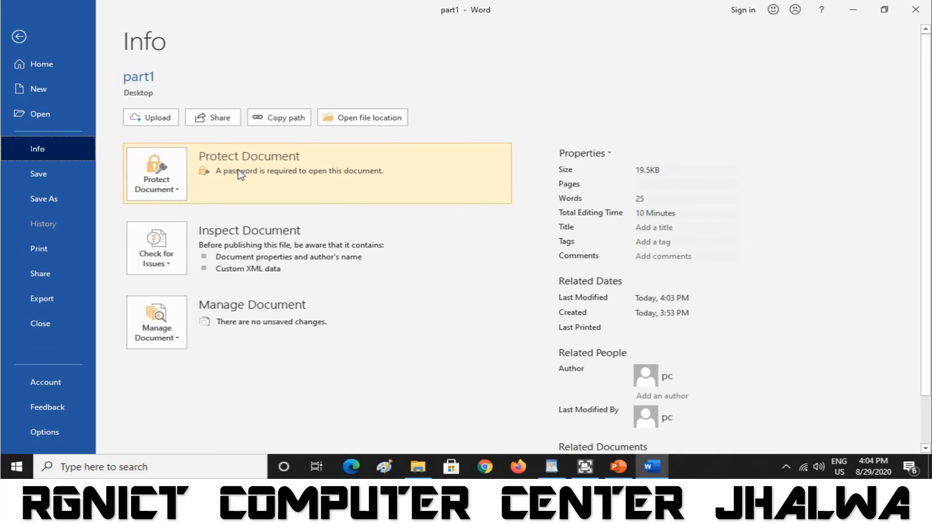
{"action": "left_click", "coordinate": [171, 187]}
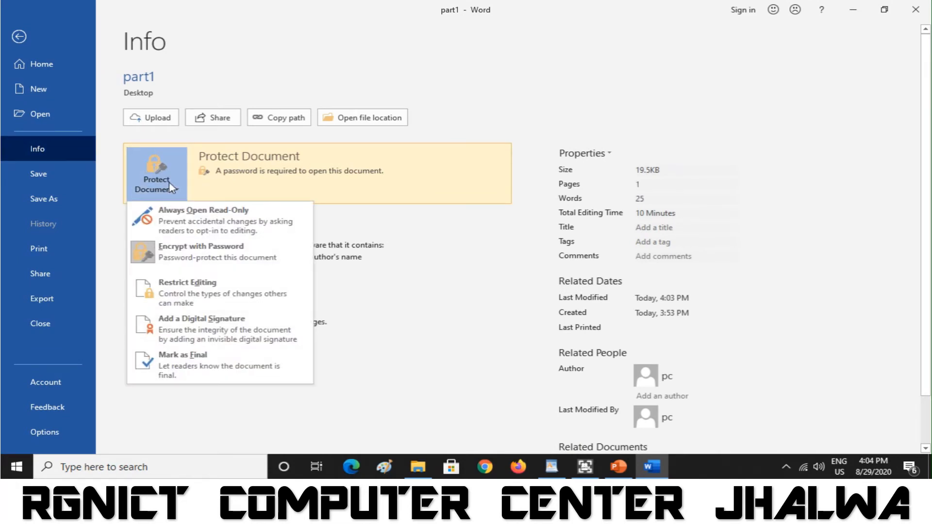
{"action": "left_click", "coordinate": [197, 255]}
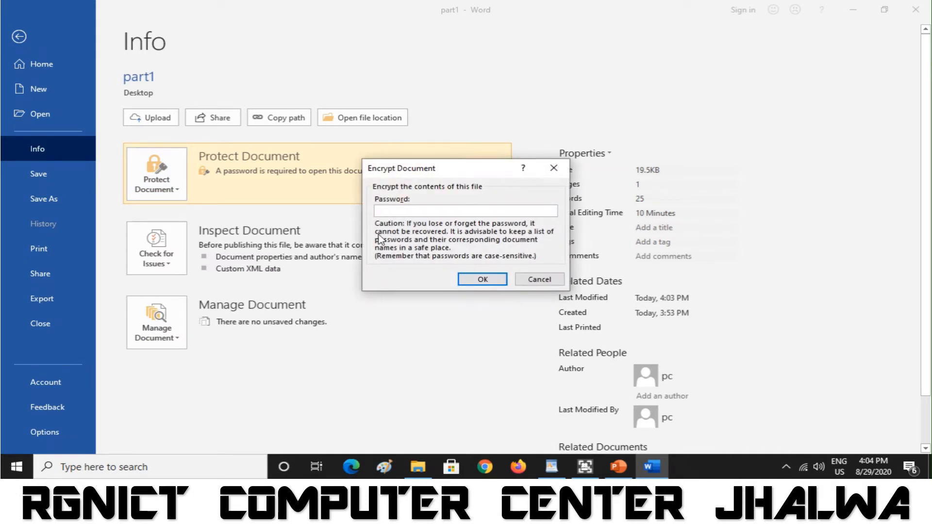
{"action": "type", "text": "123"}
{"action": "left_click", "coordinate": [495, 282]}
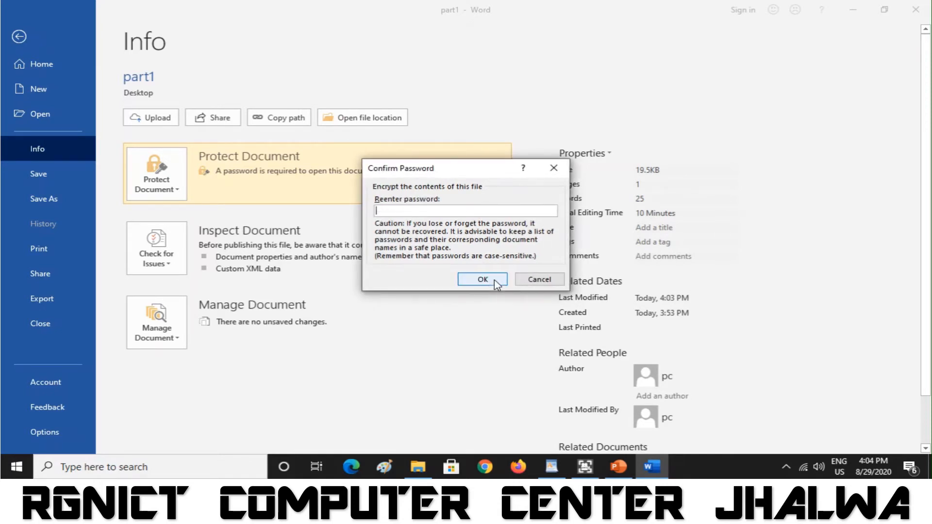
{"action": "type", "text": "1"}
{"action": "left_click", "coordinate": [475, 278]}
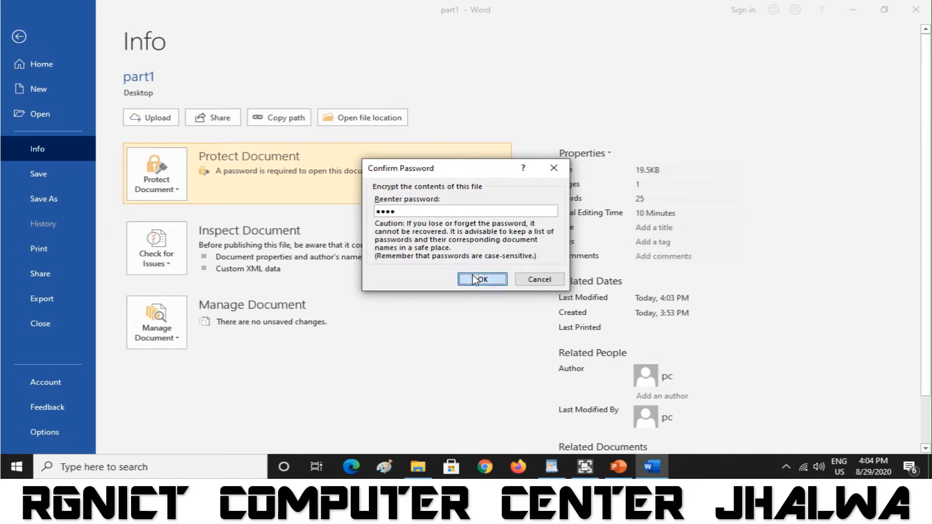
{"action": "left_click", "coordinate": [61, 173]}
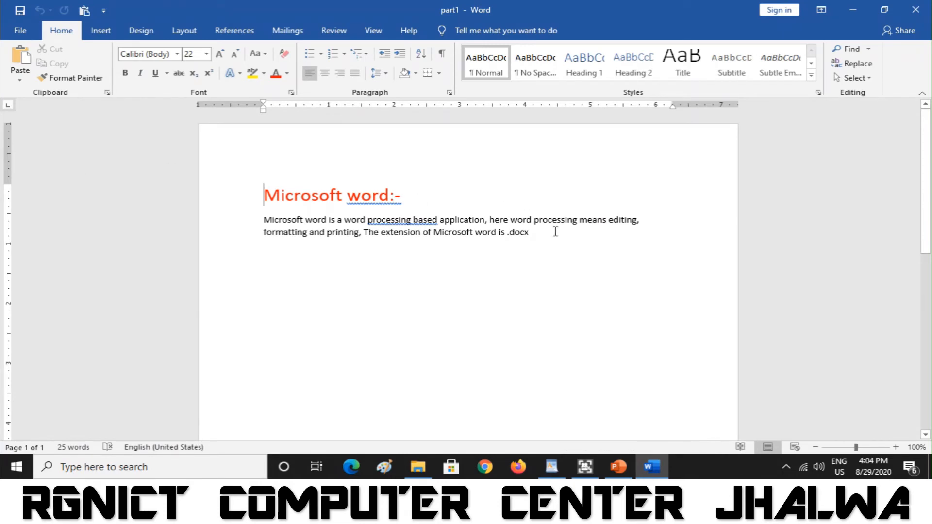
- Show part1's Print page and zoom the page preview in, out, and in again to read it
{"action": "left_click", "coordinate": [20, 30]}
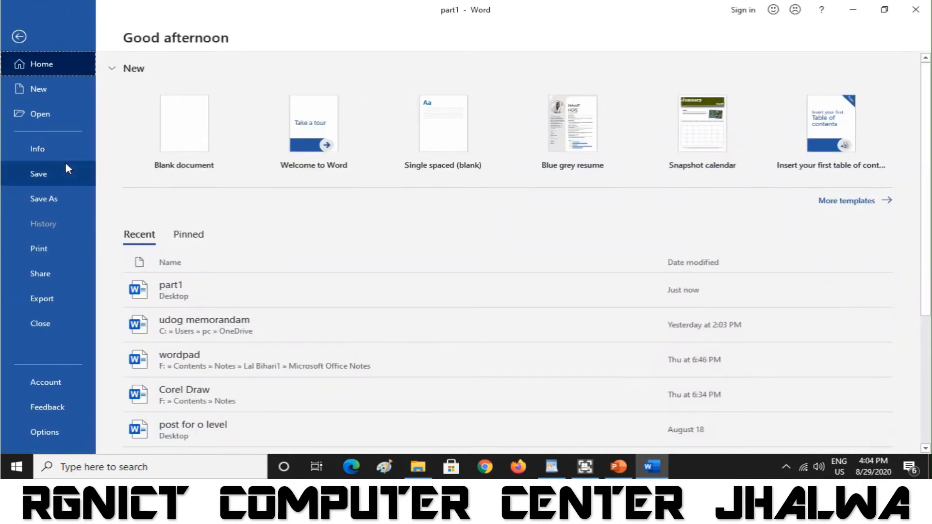
{"action": "left_click", "coordinate": [56, 253]}
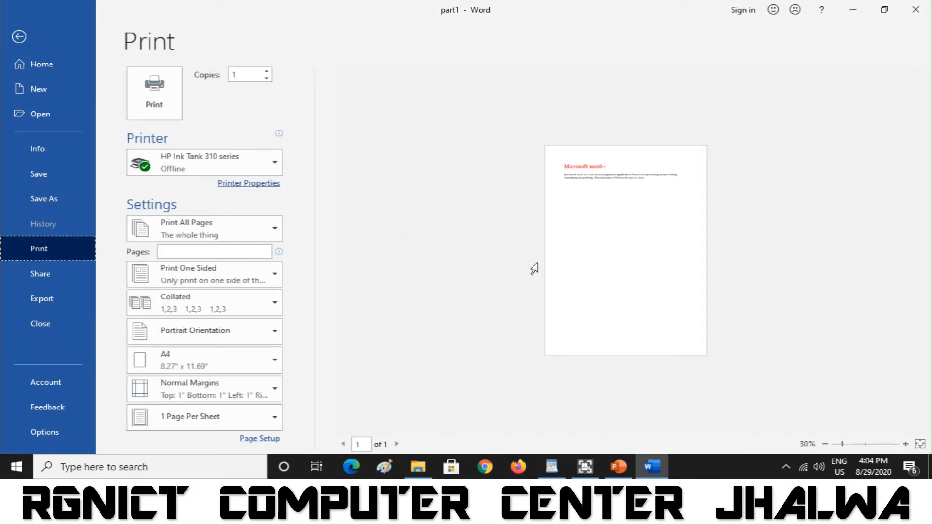
{"action": "left_click", "coordinate": [906, 444]}
{"action": "left_click", "coordinate": [905, 444]}
{"action": "left_click", "coordinate": [905, 443]}
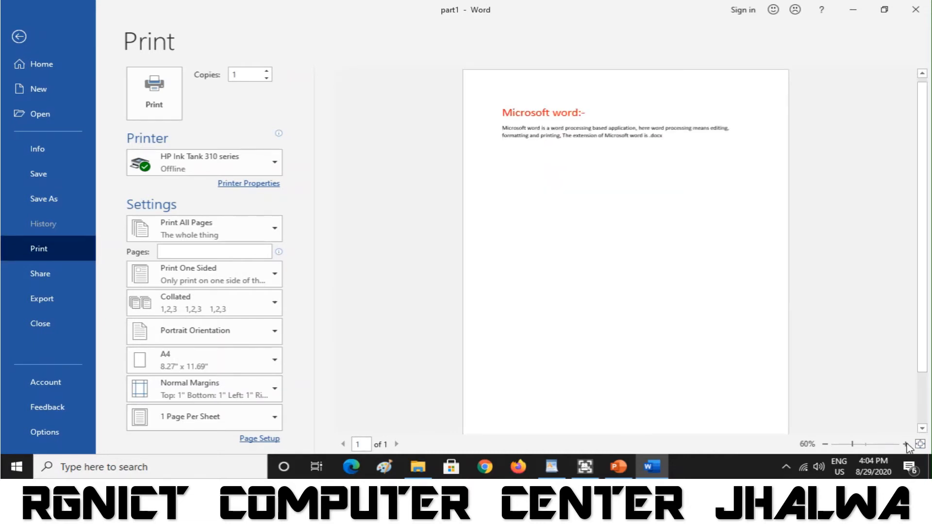
{"action": "left_click", "coordinate": [905, 443]}
{"action": "left_click", "coordinate": [906, 444]}
{"action": "left_click", "coordinate": [906, 444]}
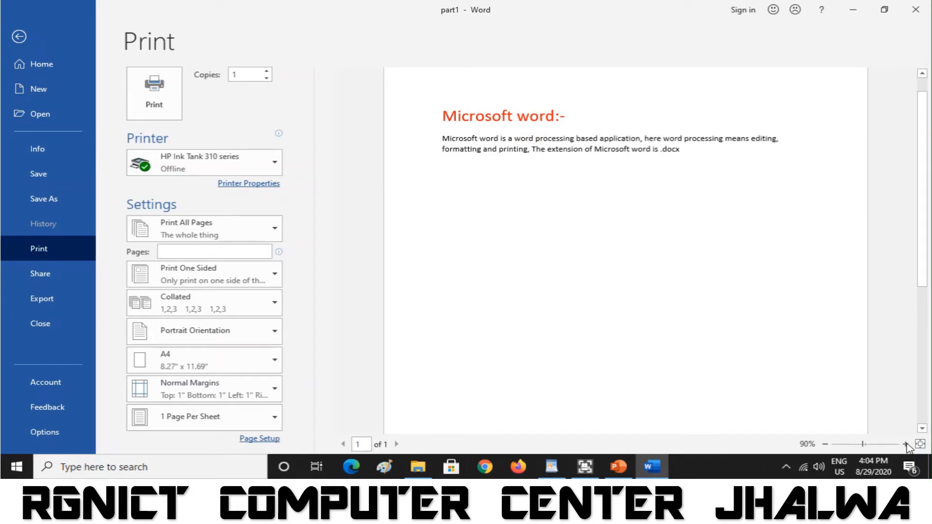
{"action": "left_click", "coordinate": [825, 444]}
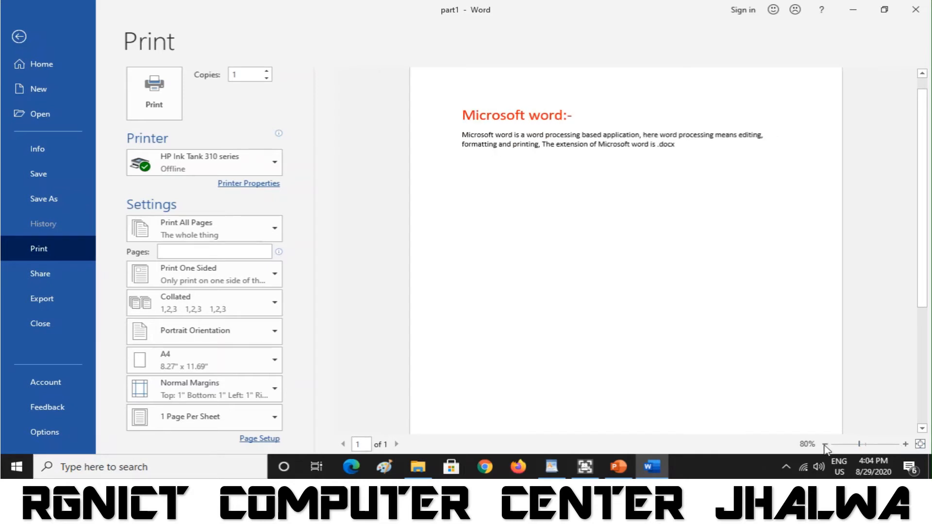
{"action": "left_click", "coordinate": [825, 444]}
{"action": "left_click", "coordinate": [824, 444]}
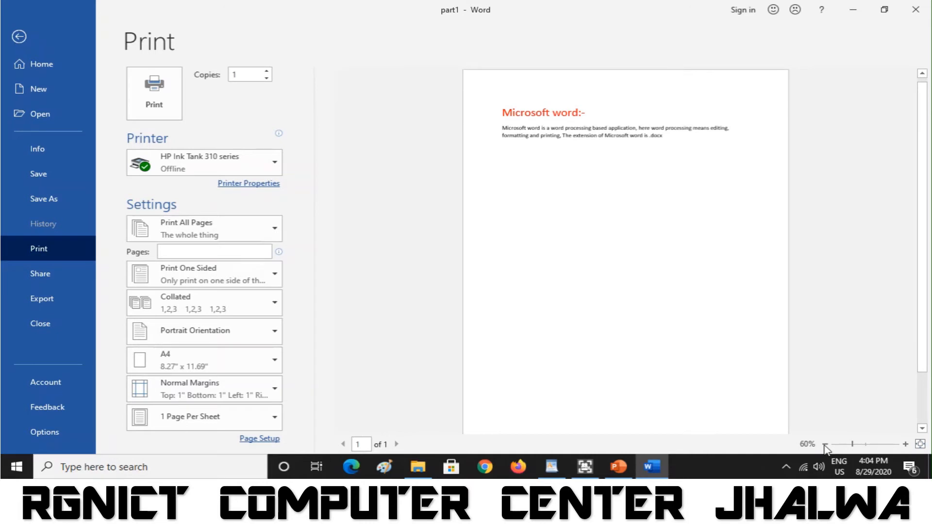
{"action": "left_click", "coordinate": [825, 443]}
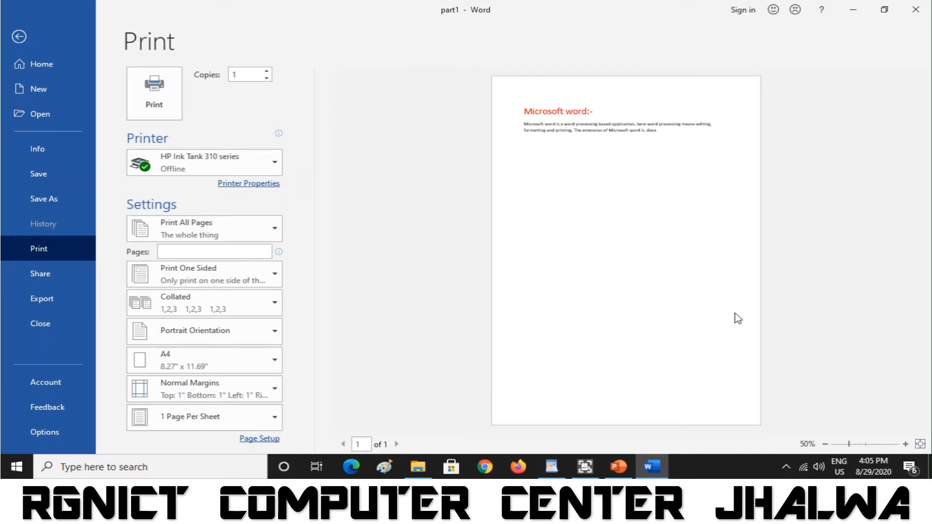
{"action": "left_click", "coordinate": [906, 443]}
{"action": "left_click", "coordinate": [906, 443]}
{"action": "left_click", "coordinate": [906, 444]}
{"action": "left_click", "coordinate": [905, 444]}
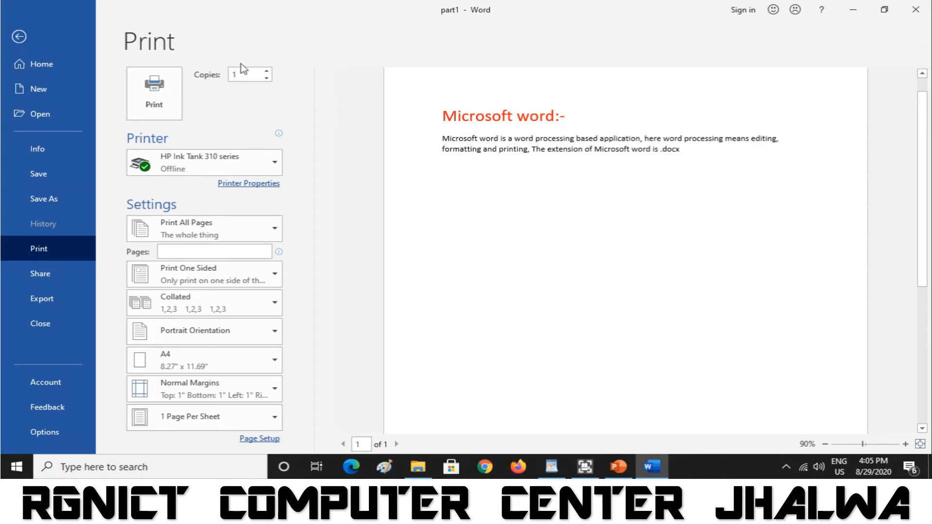
- Set Copies to 26 and keep HP Ink Tank 310 series as the printer
{"action": "left_click", "coordinate": [267, 72]}
{"action": "left_click", "coordinate": [266, 71]}
{"action": "left_click", "coordinate": [267, 71]}
{"action": "left_click", "coordinate": [267, 72]}
{"action": "left_click", "coordinate": [267, 71]}
{"action": "left_click", "coordinate": [266, 72]}
{"action": "left_click", "coordinate": [267, 72]}
{"action": "type", "text": "25"}
{"action": "left_click", "coordinate": [266, 72]}
{"action": "left_click", "coordinate": [267, 71]}
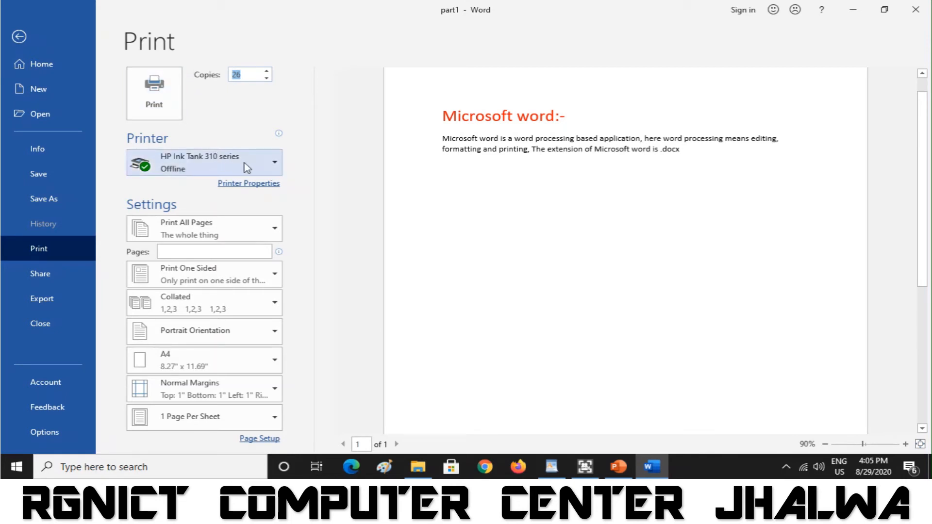
{"action": "left_click", "coordinate": [267, 172]}
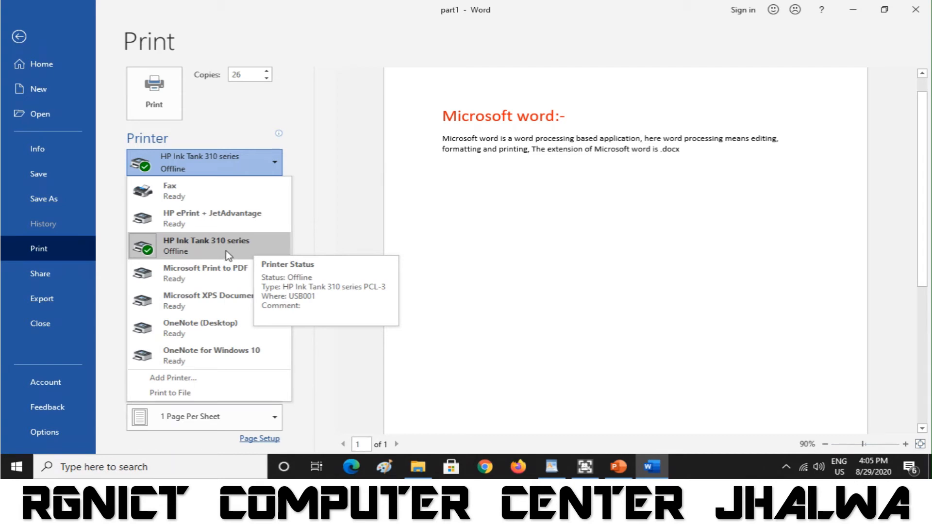
{"action": "left_click", "coordinate": [316, 209]}
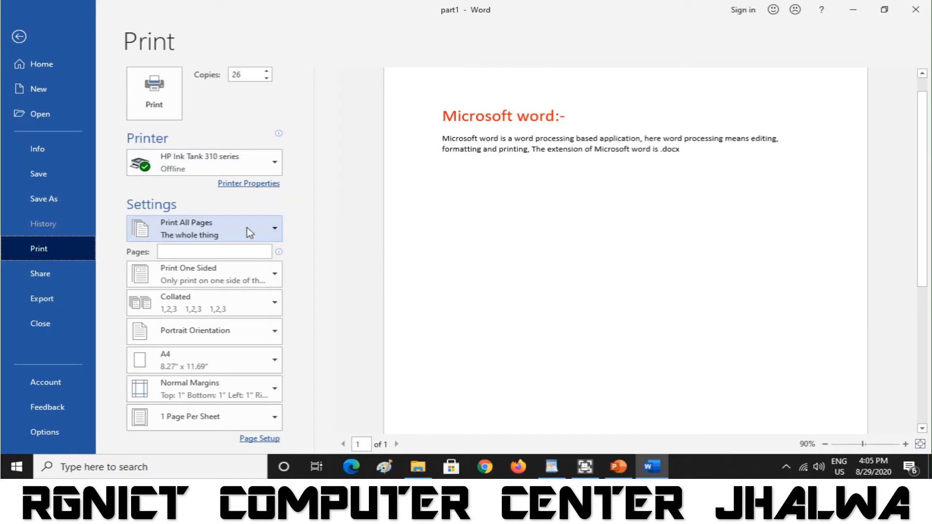
- Try Print Current Page, then switch to Custom Print with pages 1,5,10-15,18
{"action": "left_click", "coordinate": [247, 228]}
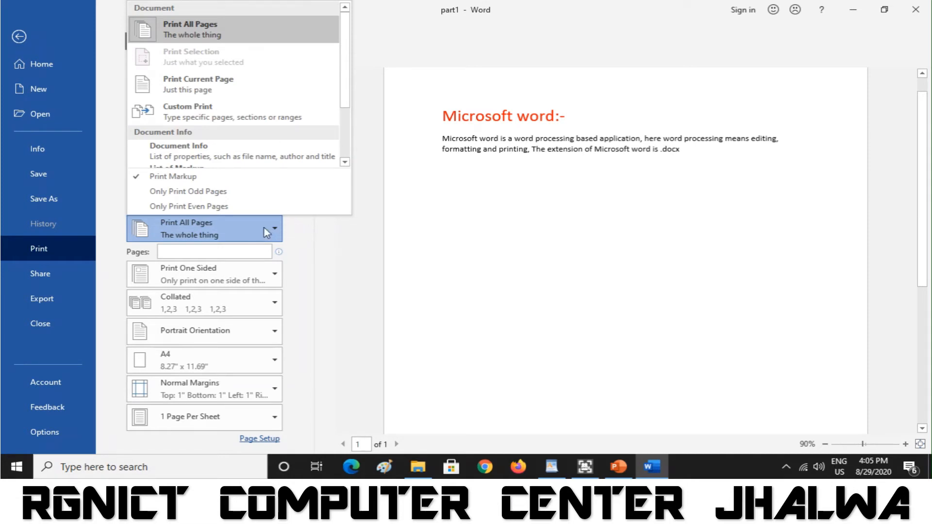
{"action": "left_click", "coordinate": [257, 97]}
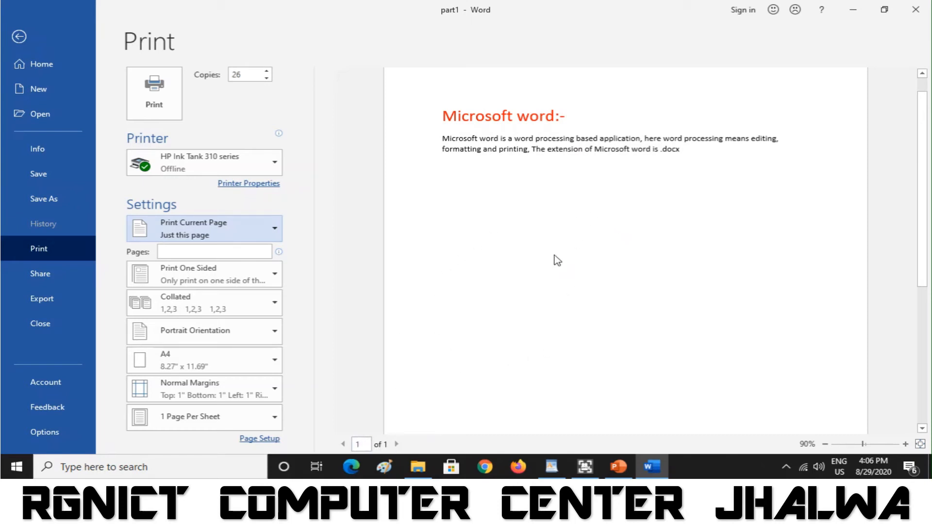
{"action": "left_click", "coordinate": [254, 227]}
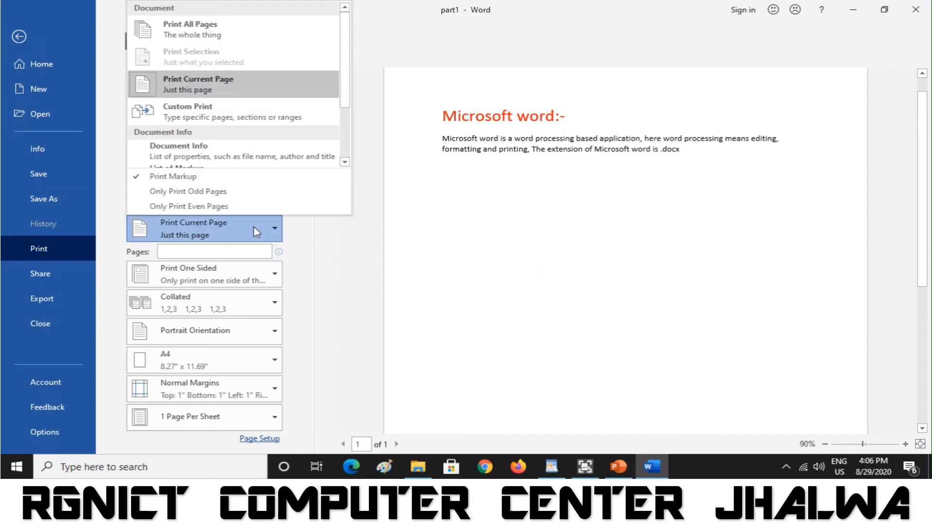
{"action": "left_click", "coordinate": [258, 124]}
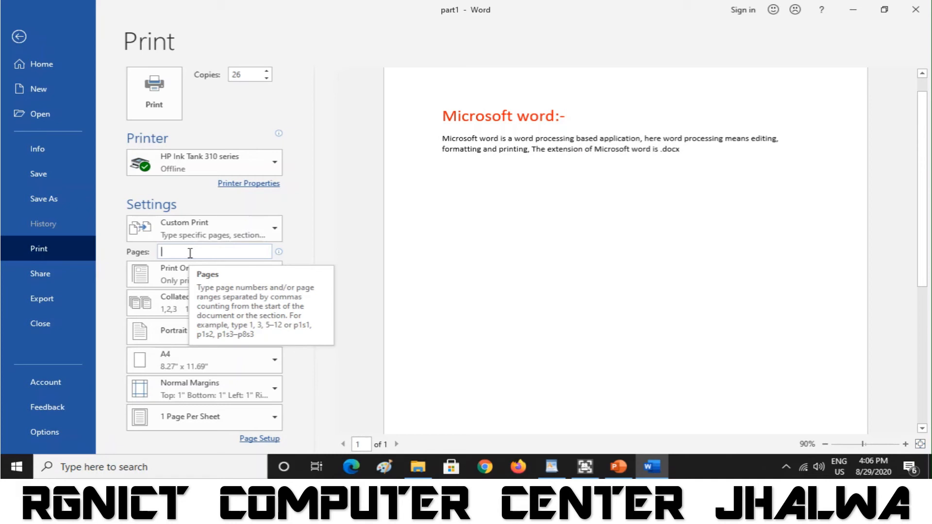
{"action": "type", "text": "1"}
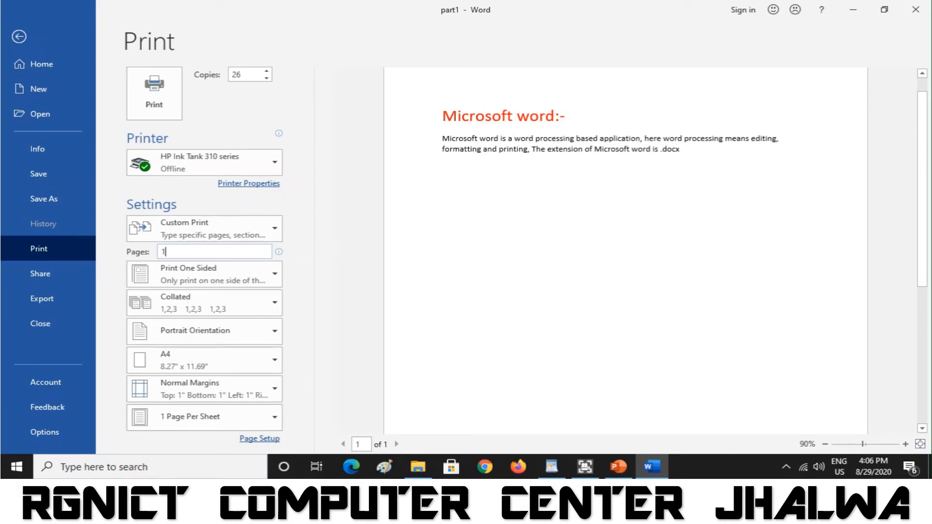
{"action": "type", "text": ",5,10-15,18"}
{"action": "left_click", "coordinate": [274, 282]}
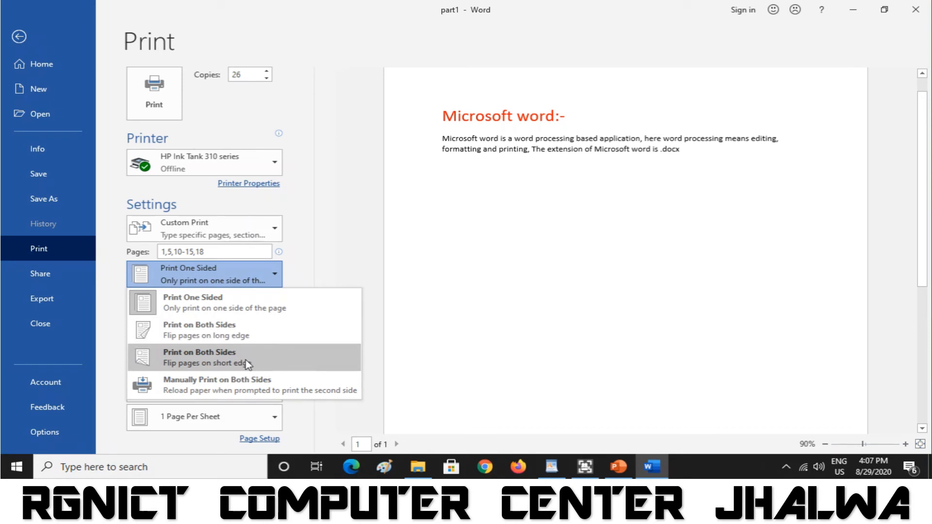
- Keep one-sided printing and change collation to Uncollated (1,1,1 2,2,2 3,3,3)
{"action": "left_click", "coordinate": [306, 282]}
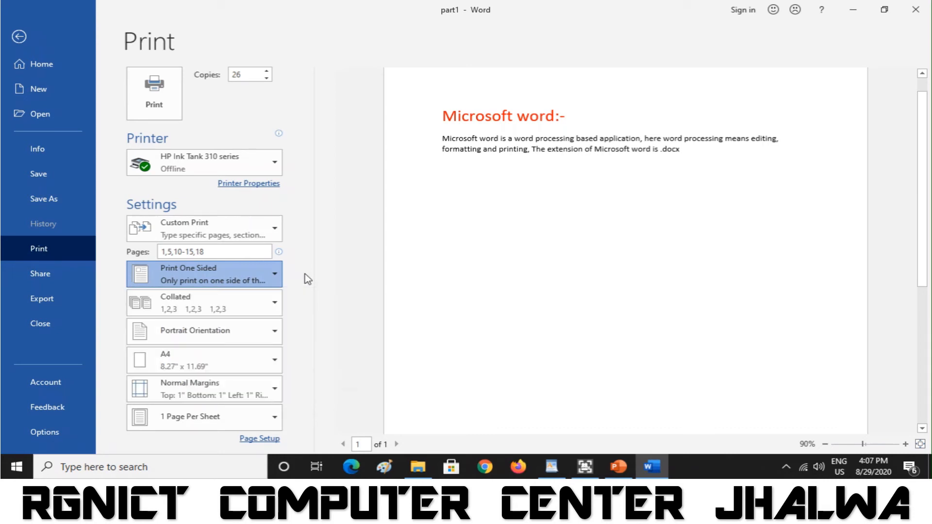
{"action": "left_click", "coordinate": [271, 306]}
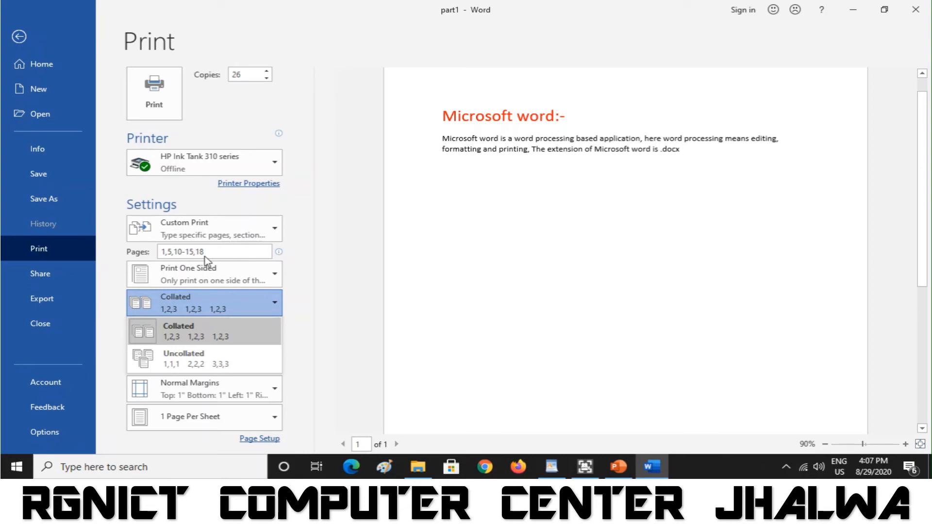
{"action": "left_click", "coordinate": [199, 362]}
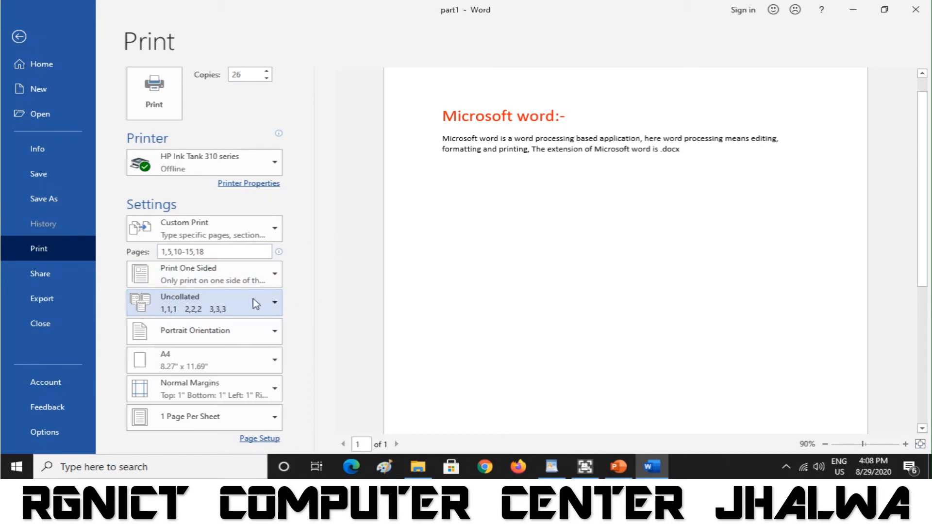
{"action": "left_click", "coordinate": [253, 303]}
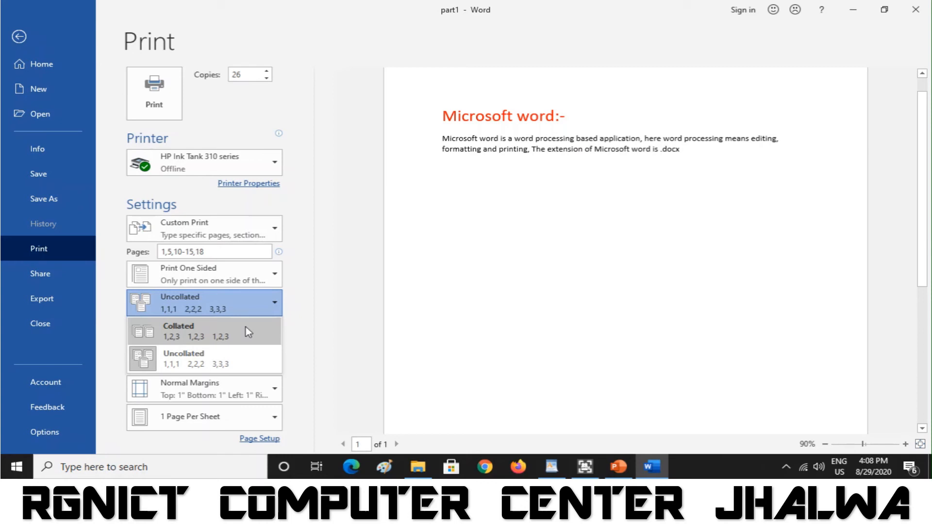
- Set orientation to Landscape, zoom the preview out, try Portrait, then return to Landscape
{"action": "left_click", "coordinate": [315, 324]}
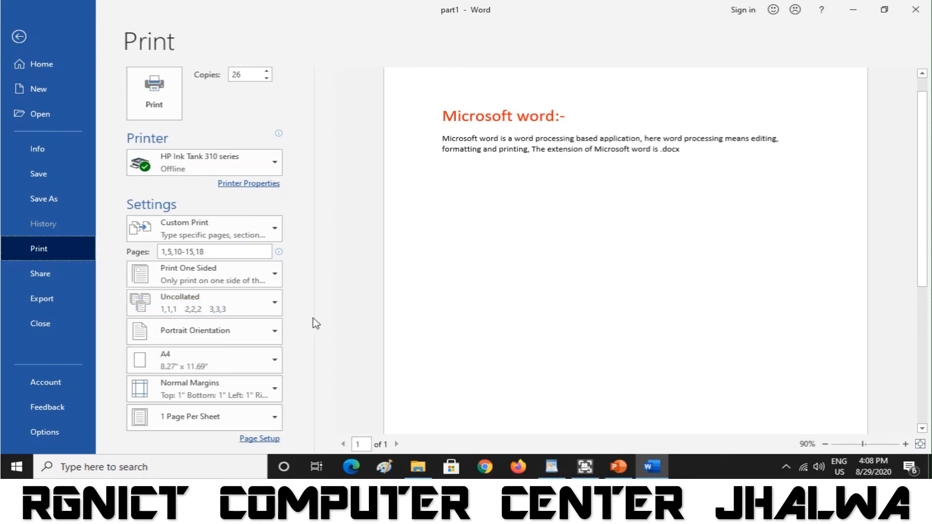
{"action": "left_click", "coordinate": [255, 338]}
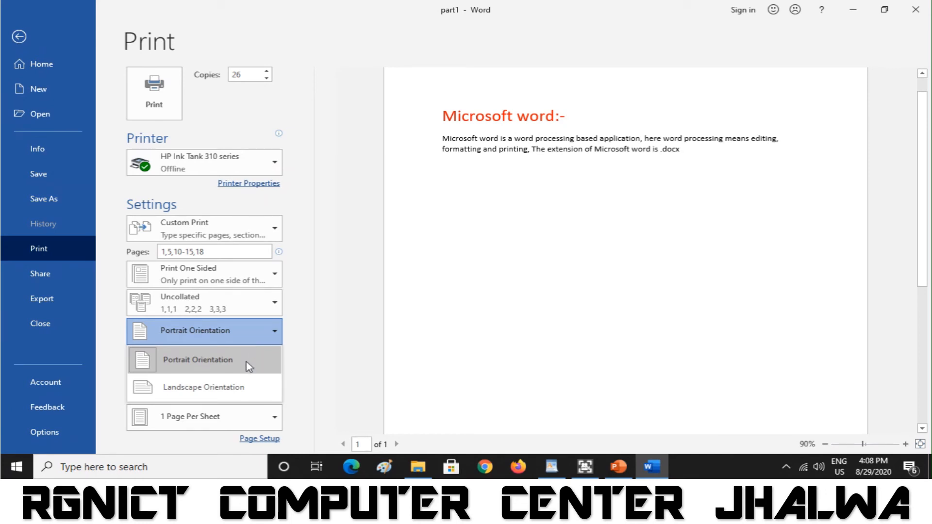
{"action": "left_click", "coordinate": [242, 387]}
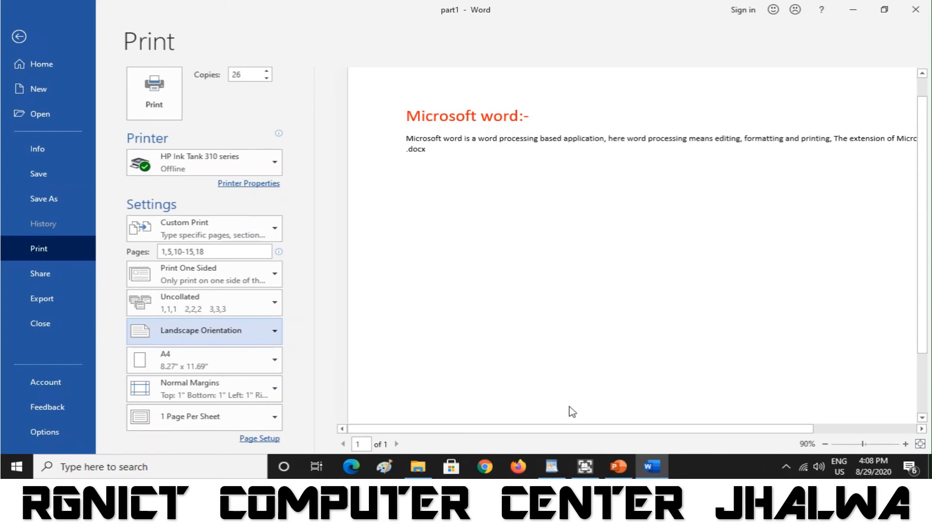
{"action": "left_click", "coordinate": [825, 445]}
{"action": "left_click", "coordinate": [825, 445]}
{"action": "left_click", "coordinate": [825, 445]}
{"action": "left_click", "coordinate": [825, 445]}
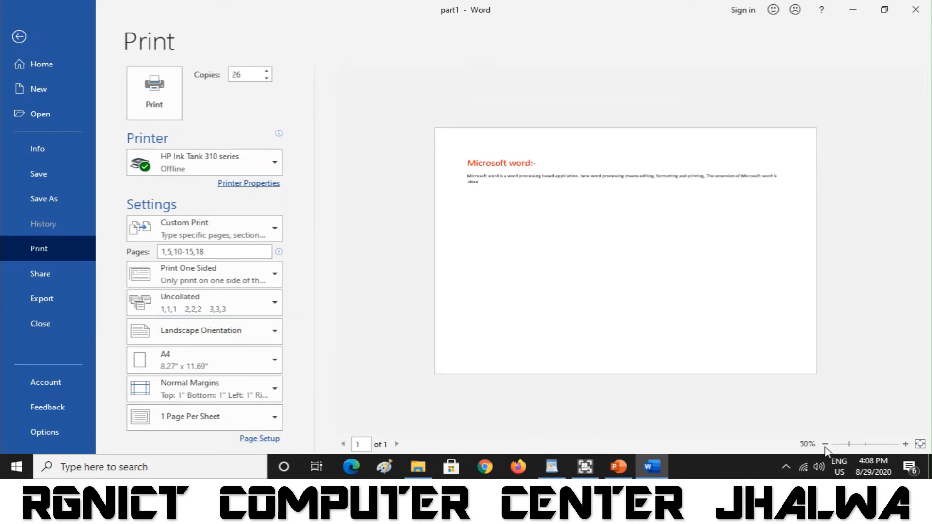
{"action": "left_click", "coordinate": [208, 341]}
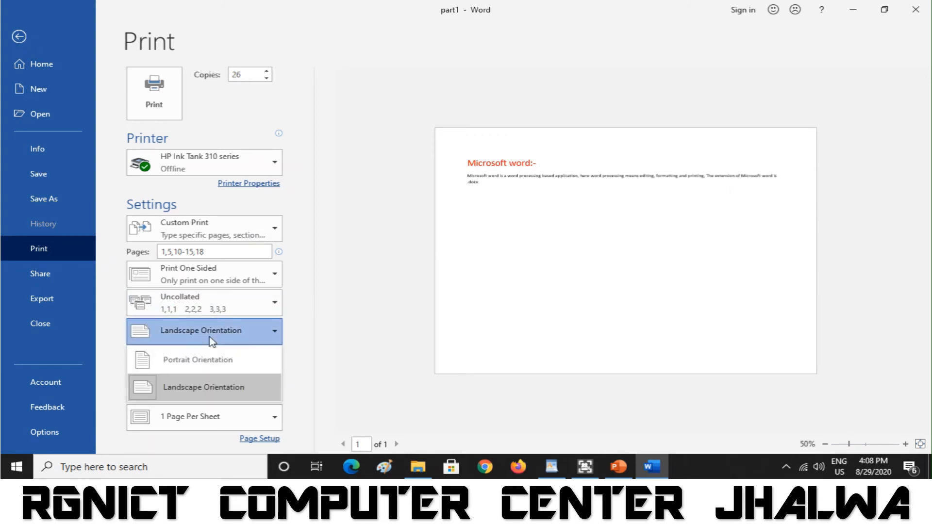
{"action": "left_click", "coordinate": [183, 370]}
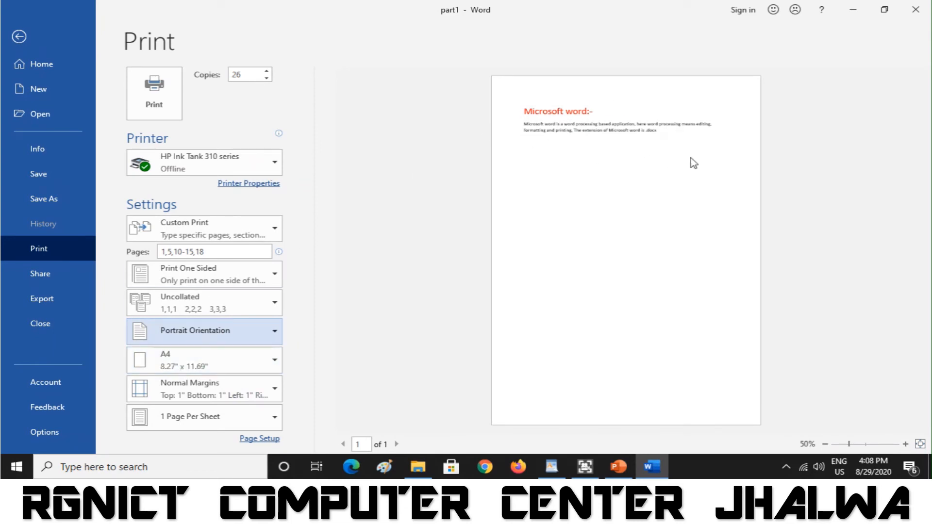
{"action": "left_click", "coordinate": [239, 341]}
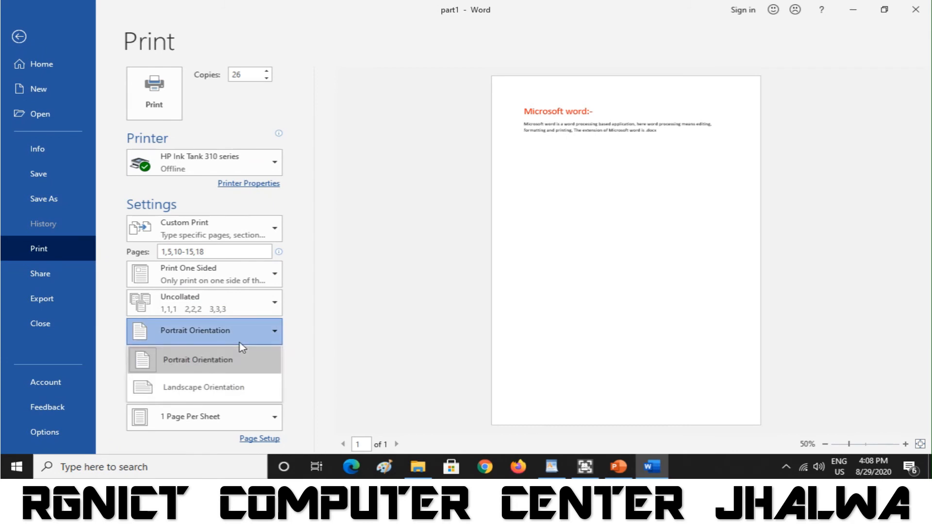
{"action": "left_click", "coordinate": [206, 391]}
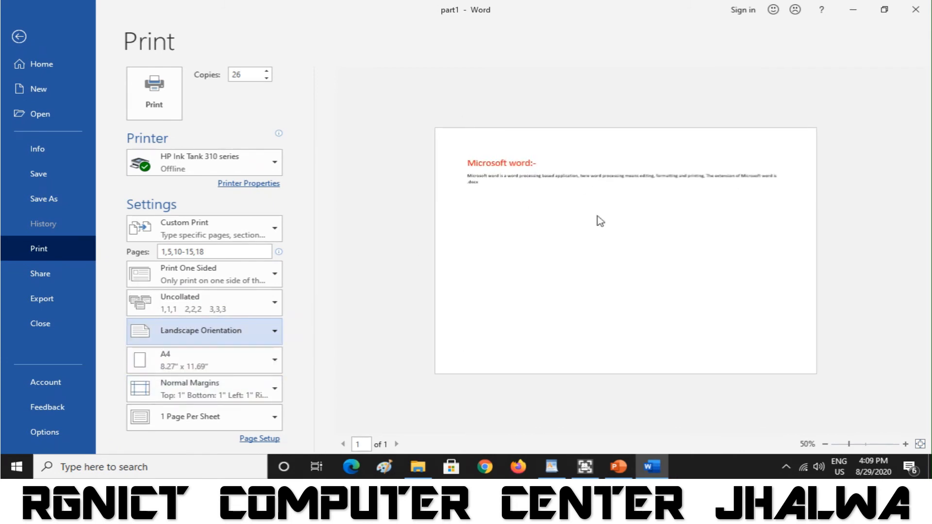
- Keep A4 paper size and apply Narrow margins of 0.5 inch
{"action": "left_click", "coordinate": [248, 358]}
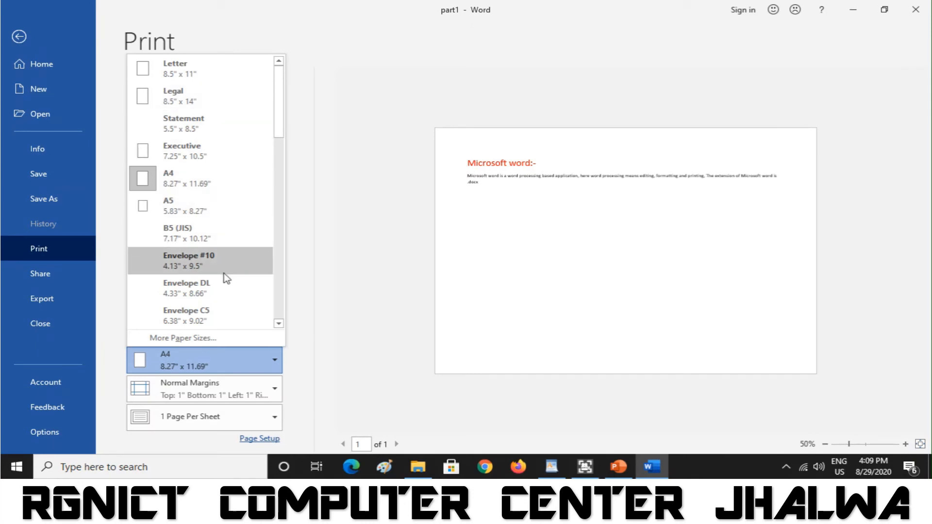
{"action": "left_click", "coordinate": [236, 393]}
{"action": "left_click", "coordinate": [237, 394]}
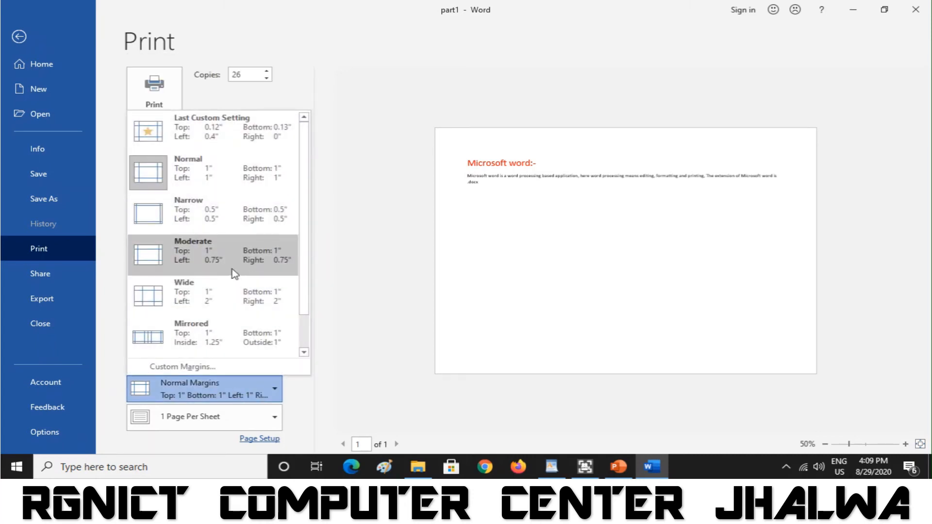
{"action": "left_click", "coordinate": [227, 220]}
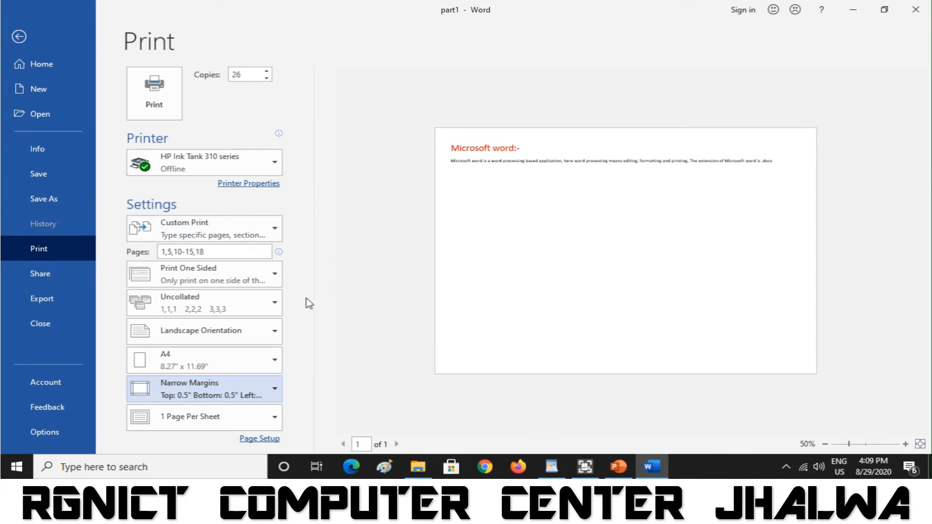
- Check Custom Margins in Page Setup without changes and keep 1 Page Per Sheet
{"action": "left_click", "coordinate": [270, 391]}
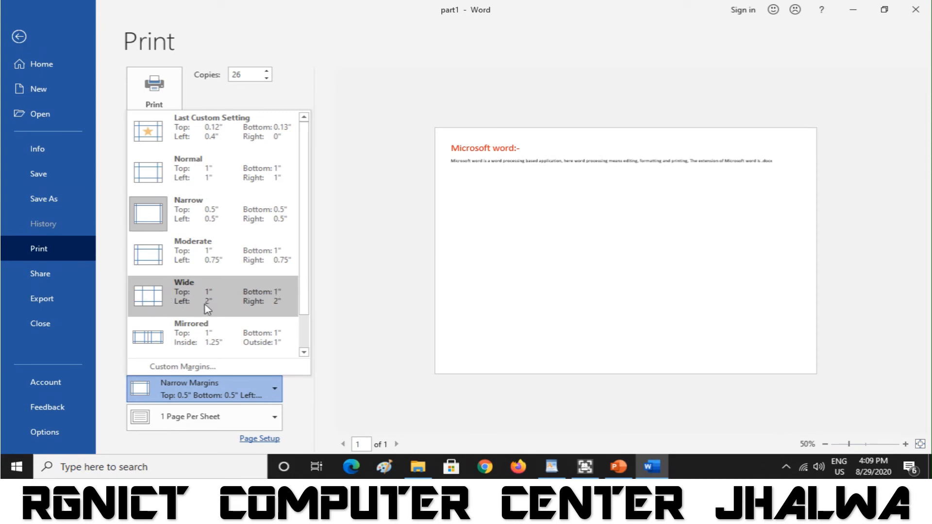
{"action": "left_click", "coordinate": [194, 368]}
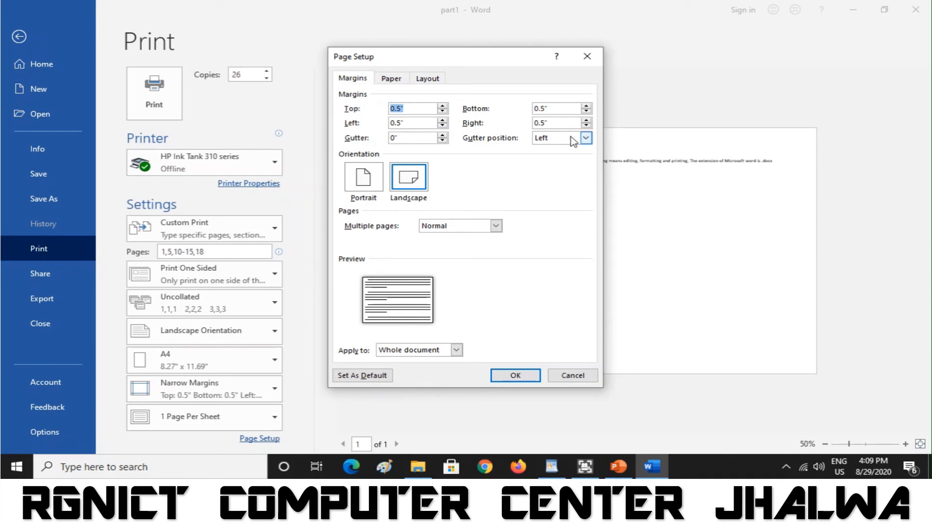
{"action": "left_click", "coordinate": [589, 51]}
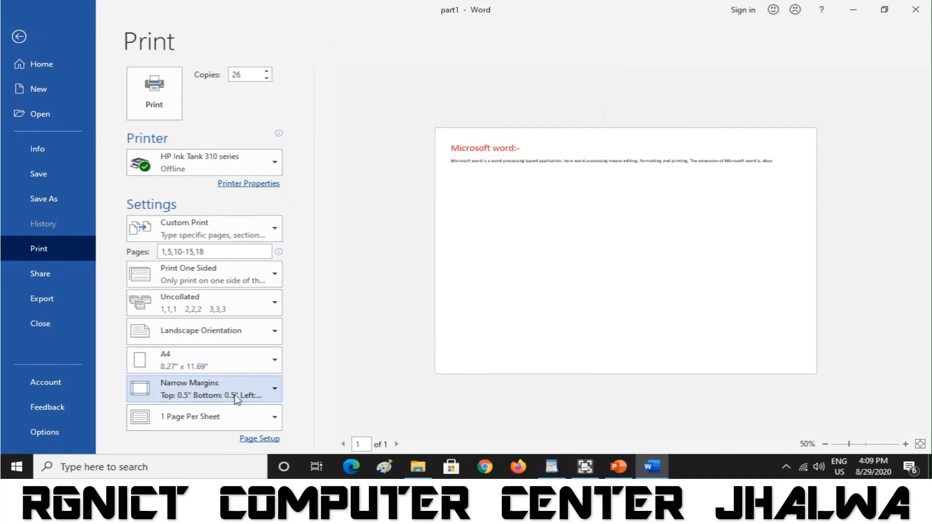
{"action": "left_click", "coordinate": [246, 418]}
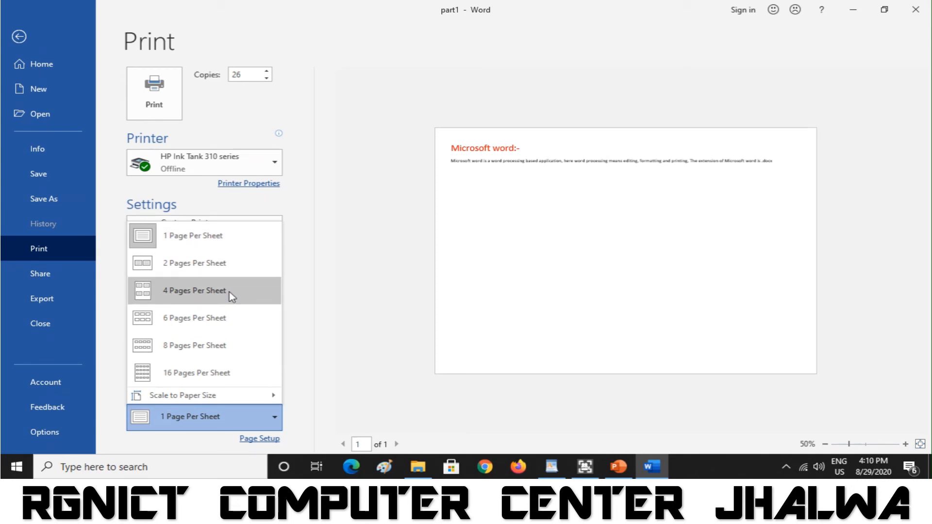
{"action": "left_click", "coordinate": [329, 279]}
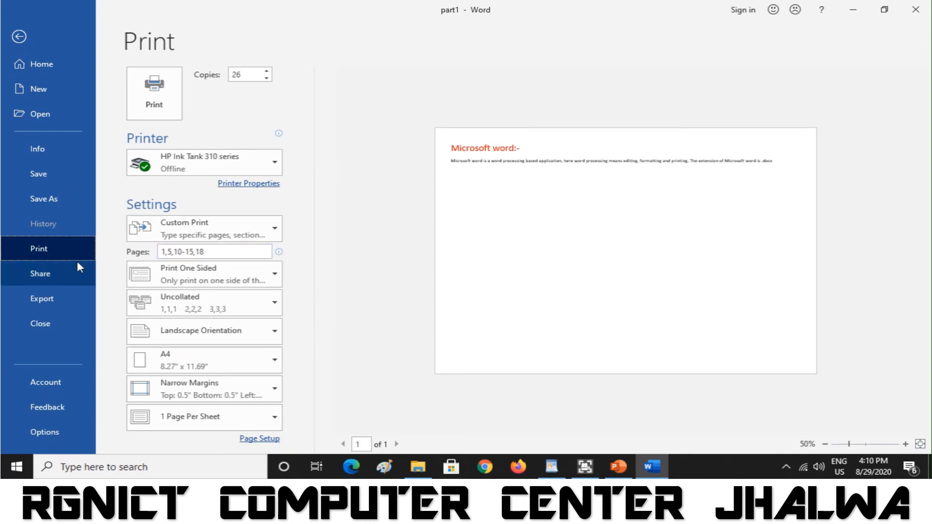
- Tour the Share, Export and Change File Type panels, ending on the Account page
{"action": "left_click", "coordinate": [47, 276]}
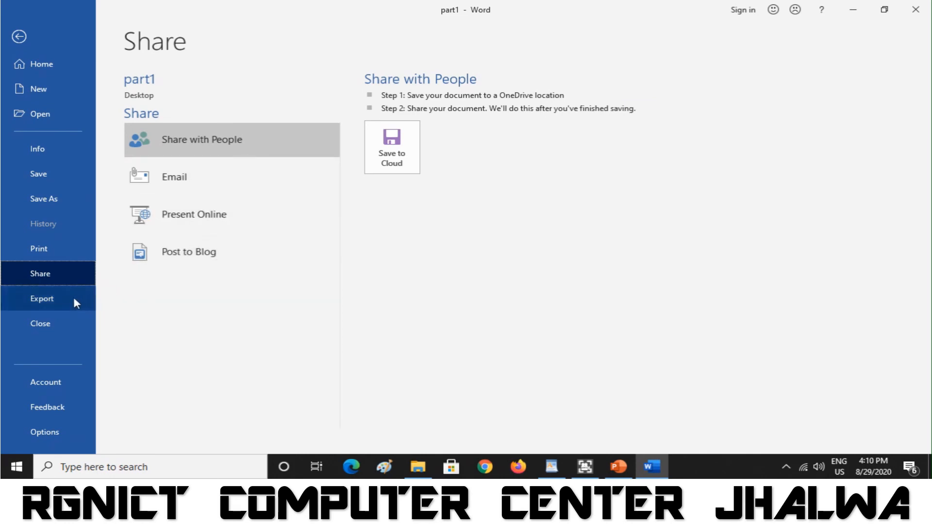
{"action": "left_click", "coordinate": [48, 299]}
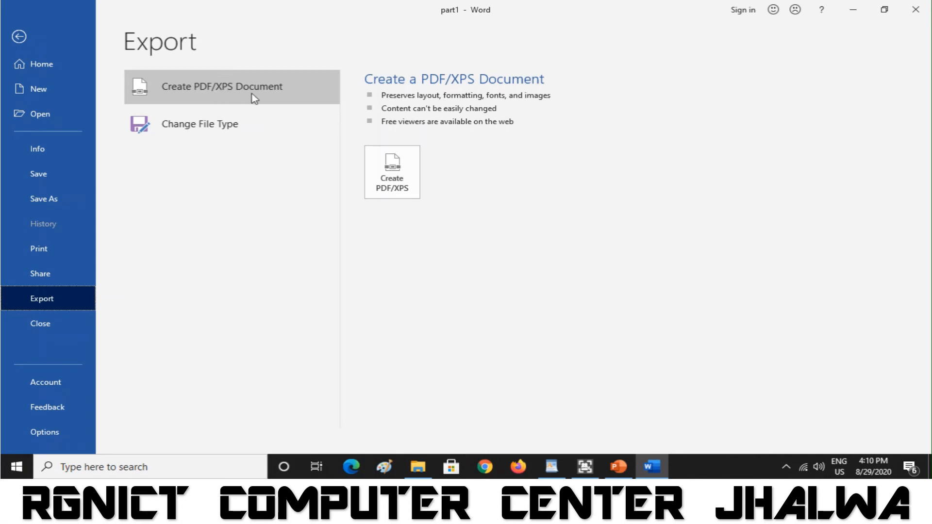
{"action": "left_click", "coordinate": [227, 125]}
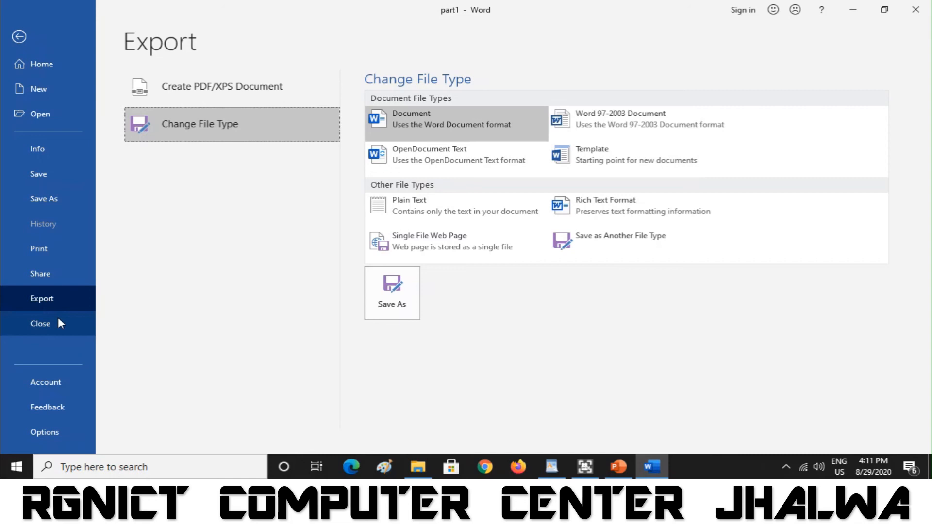
{"action": "left_click", "coordinate": [58, 382]}
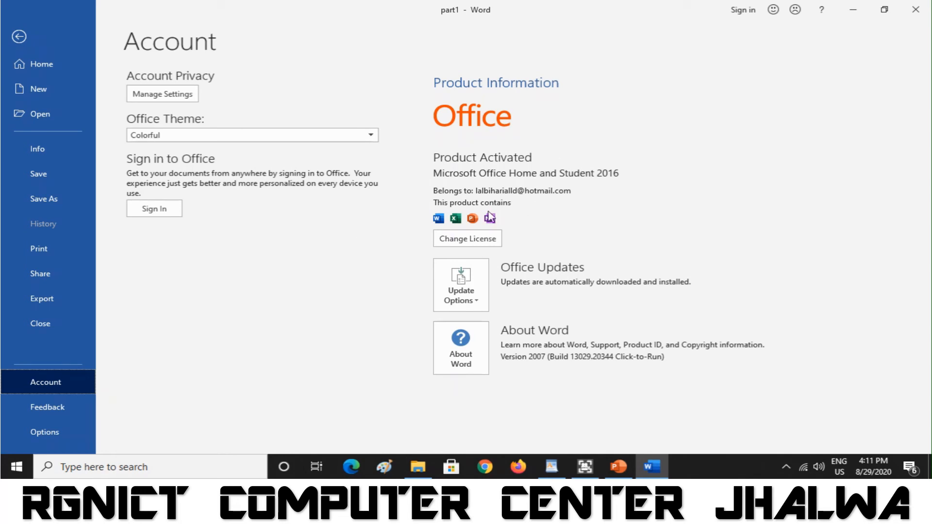
- View Feedback, browse Word Options' Display, Proofing, Save and Language pages, then cancel unchanged
{"action": "left_click", "coordinate": [63, 409]}
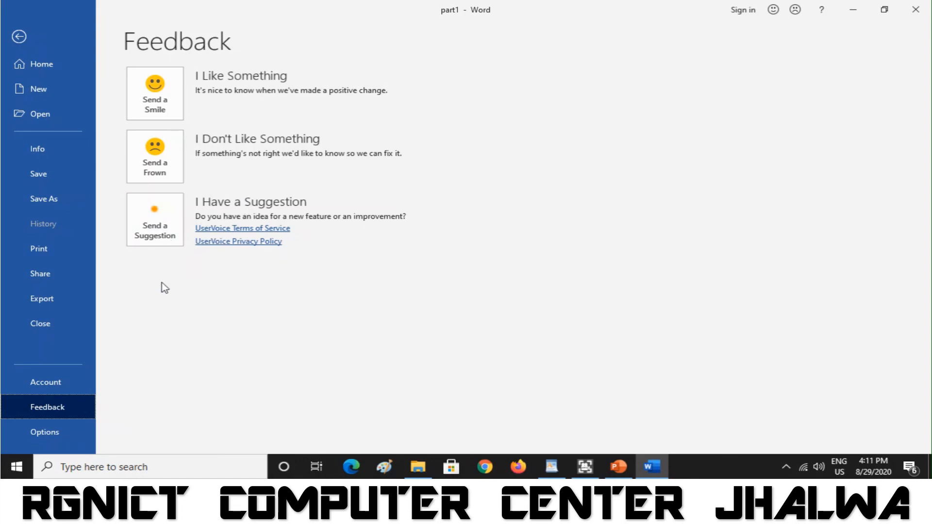
{"action": "left_click", "coordinate": [61, 431]}
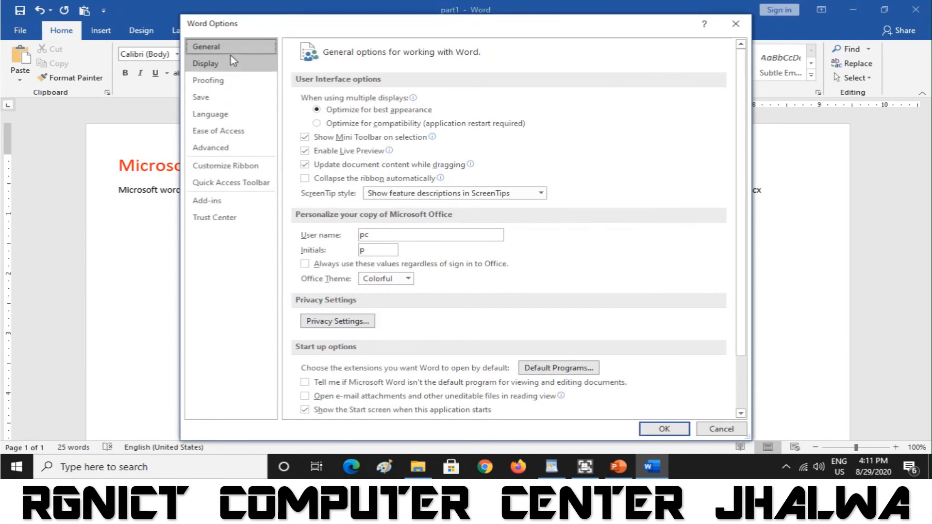
{"action": "left_click", "coordinate": [237, 66]}
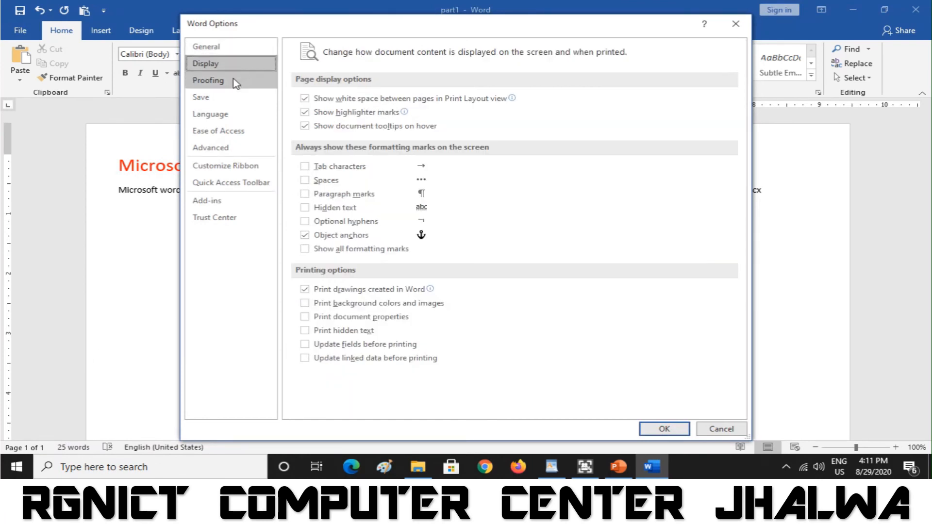
{"action": "left_click", "coordinate": [235, 82]}
{"action": "left_click", "coordinate": [230, 101]}
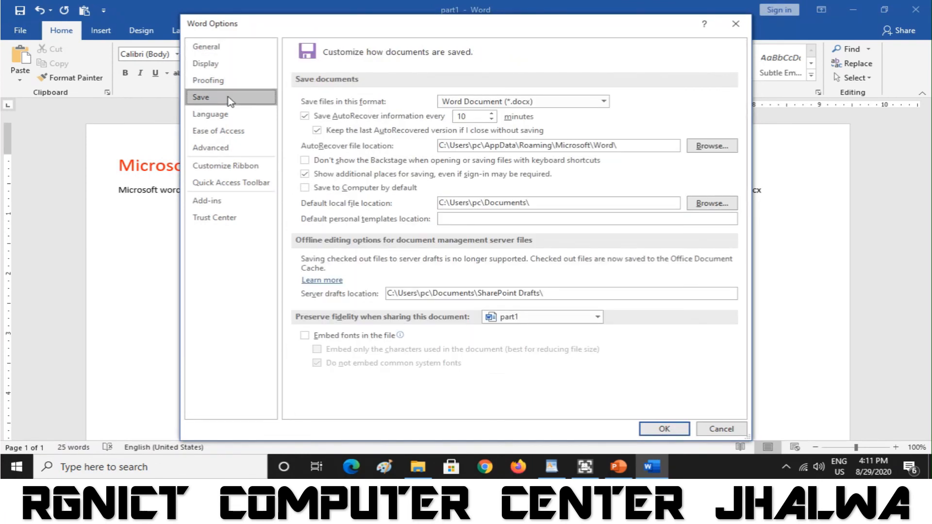
{"action": "left_click", "coordinate": [230, 115]}
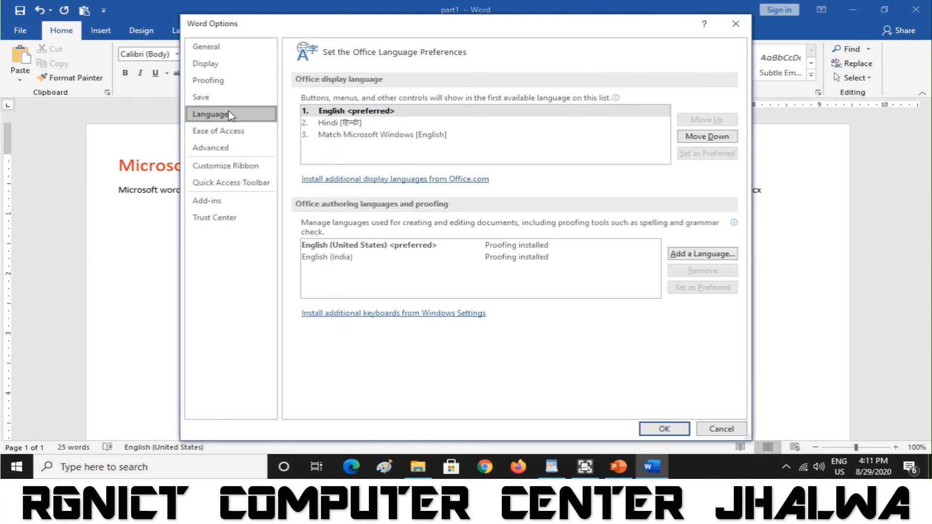
{"action": "left_click", "coordinate": [222, 42]}
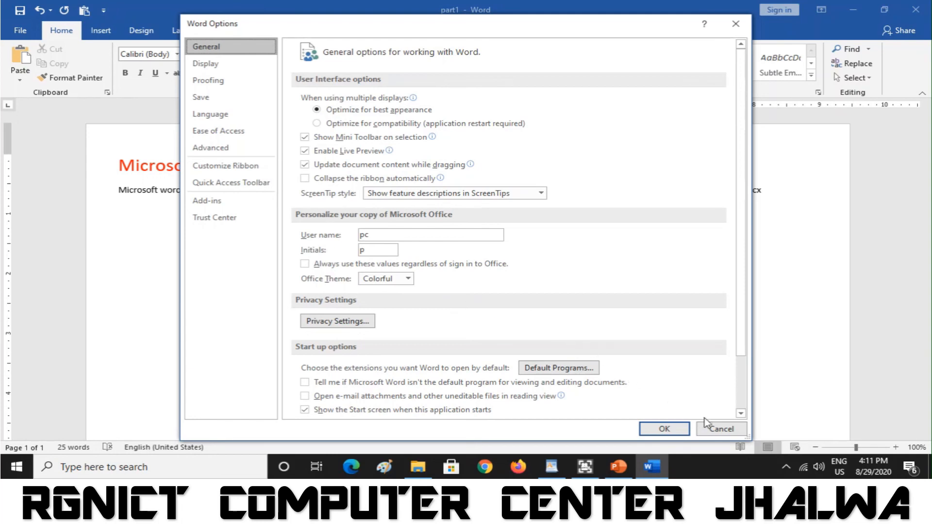
{"action": "left_click", "coordinate": [717, 431]}
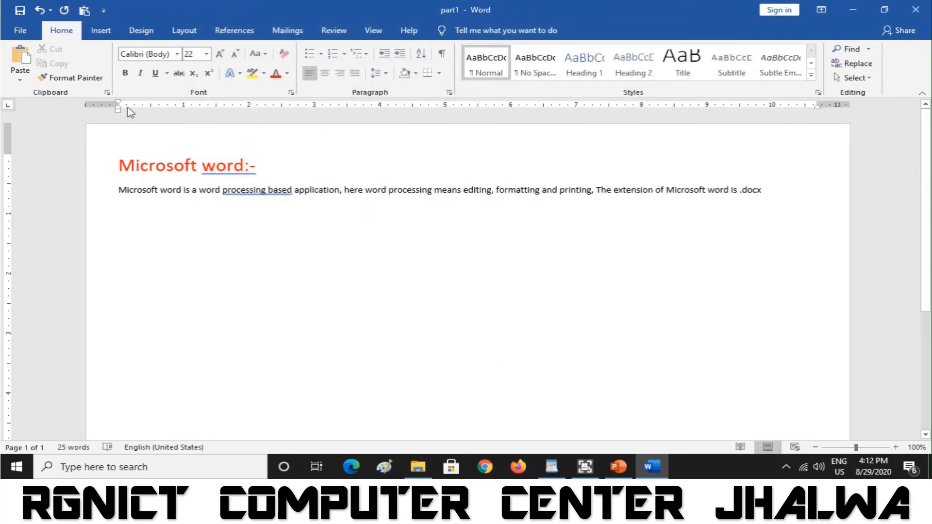
{"action": "left_click", "coordinate": [20, 31]}
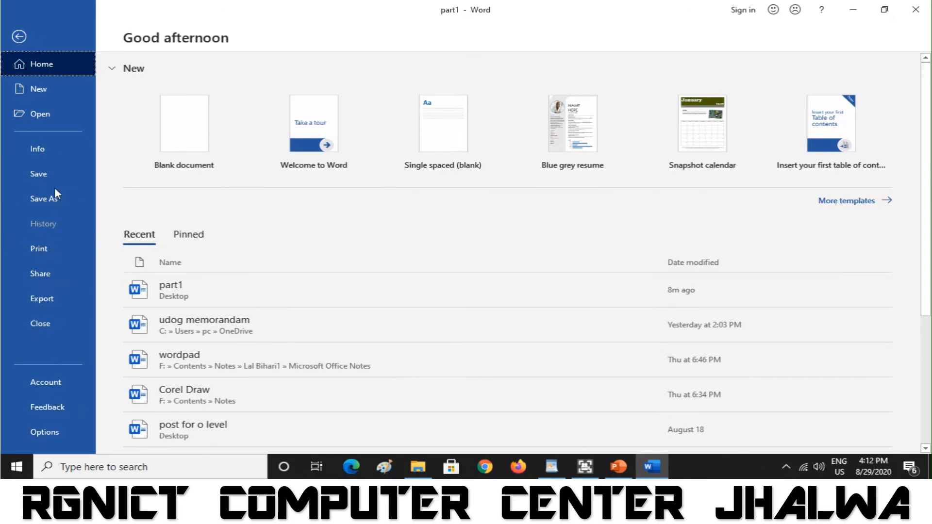
{"action": "left_click", "coordinate": [20, 37]}
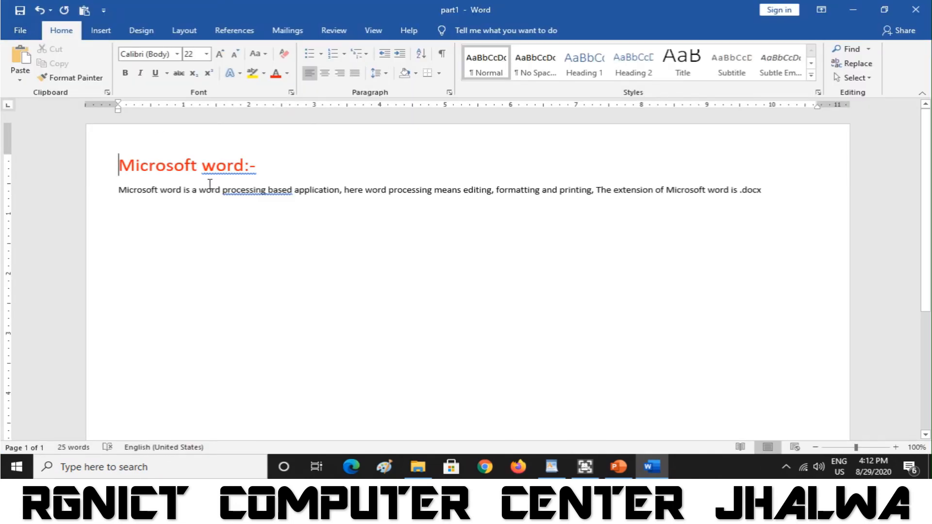